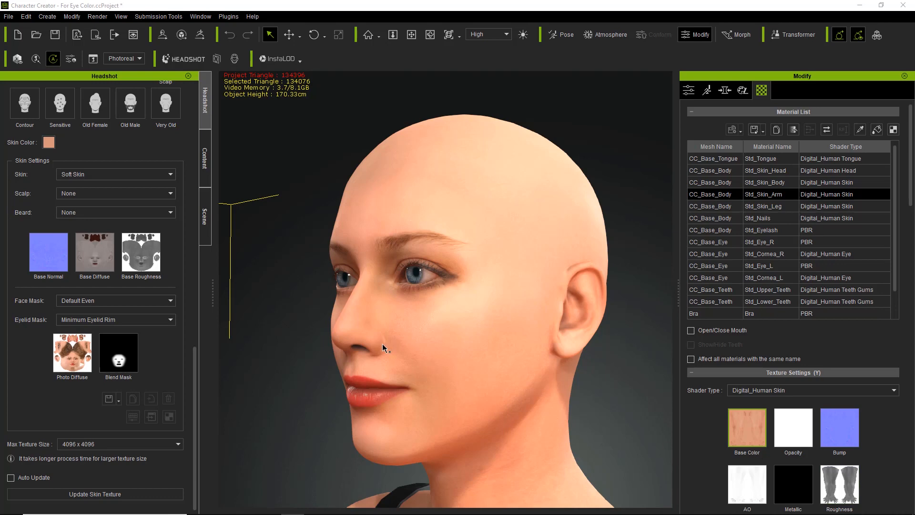
Select the character's eyes and make Std_Cornea_R the active material, keeping its Digital_Human_Eye shader type.
right_click_drag(366, 351, 504, 384)
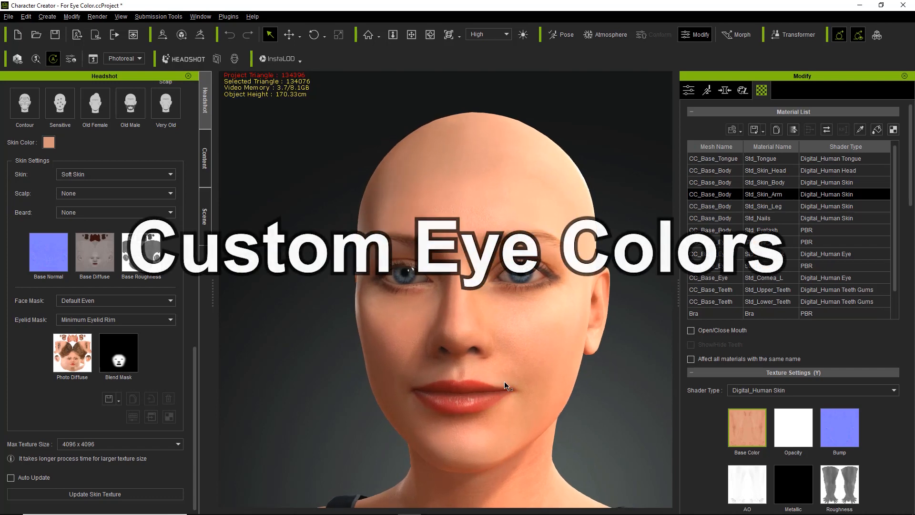
middle_click_drag(505, 384, 490, 367)
scroll(488, 382, "up", 3)
mouse_move(502, 367)
right_mouse_down()
mouse_move(443, 367)
mouse_move(499, 366)
right_mouse_up()
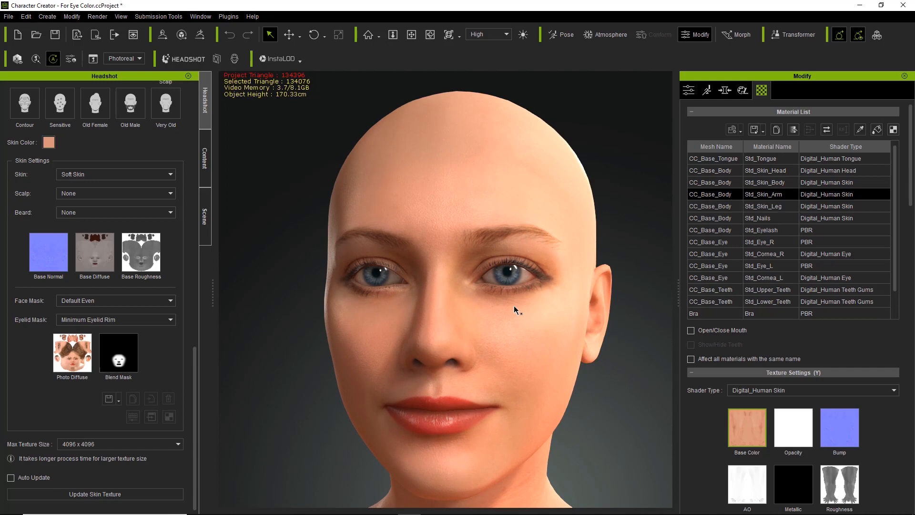
left_click(511, 280)
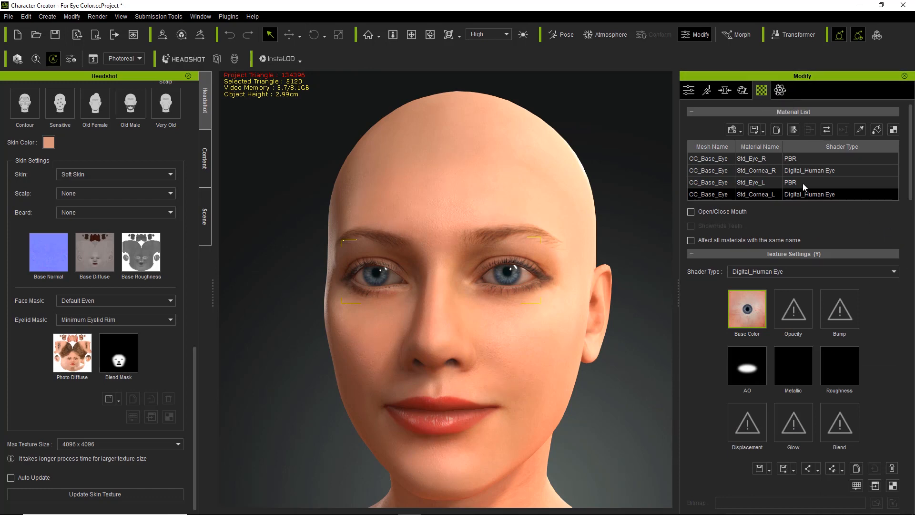
left_click(762, 172)
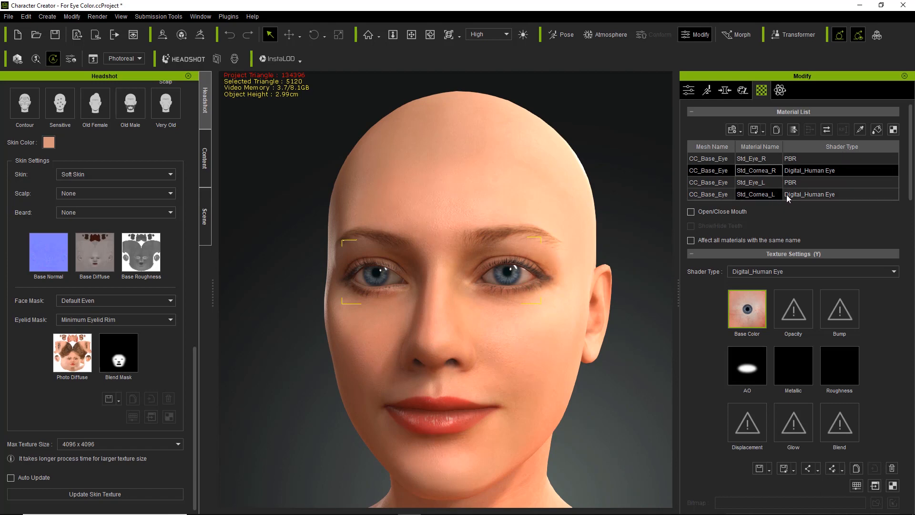
left_click(765, 270)
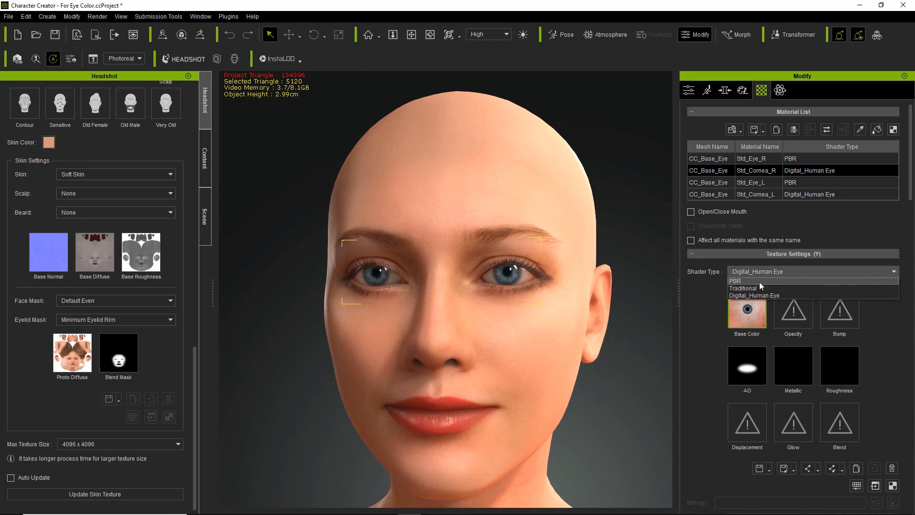
left_click(702, 293)
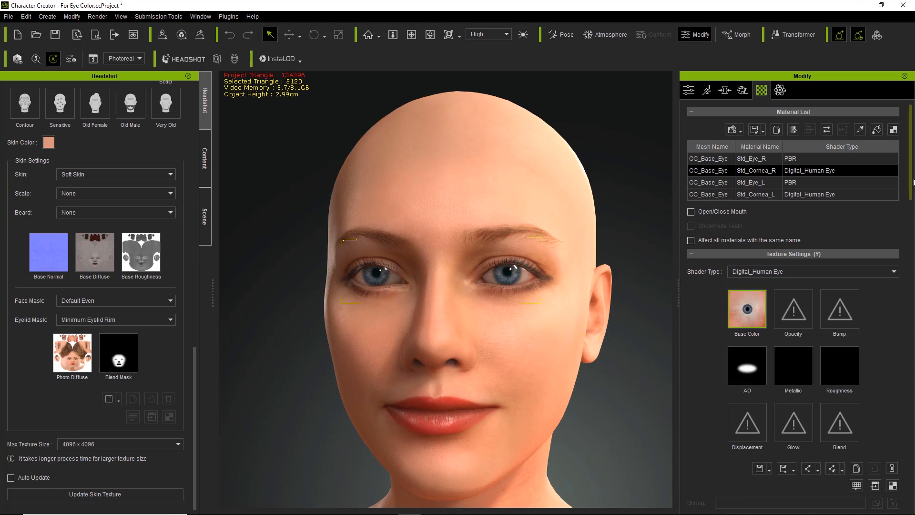
Look through the Textures and Eye groups in the right cornea's Shader Settings, and expand the Iris group.
left_click_drag(913, 182, 910, 320)
left_click(702, 188)
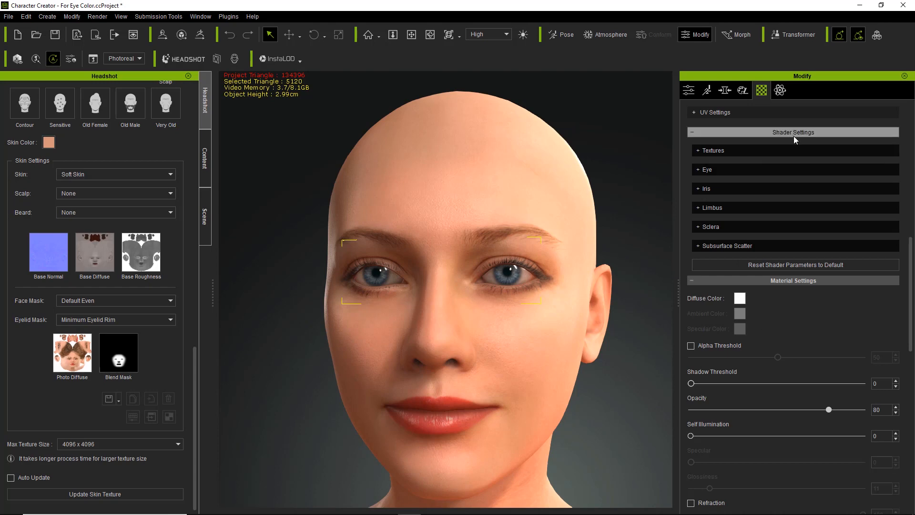
left_click(727, 153)
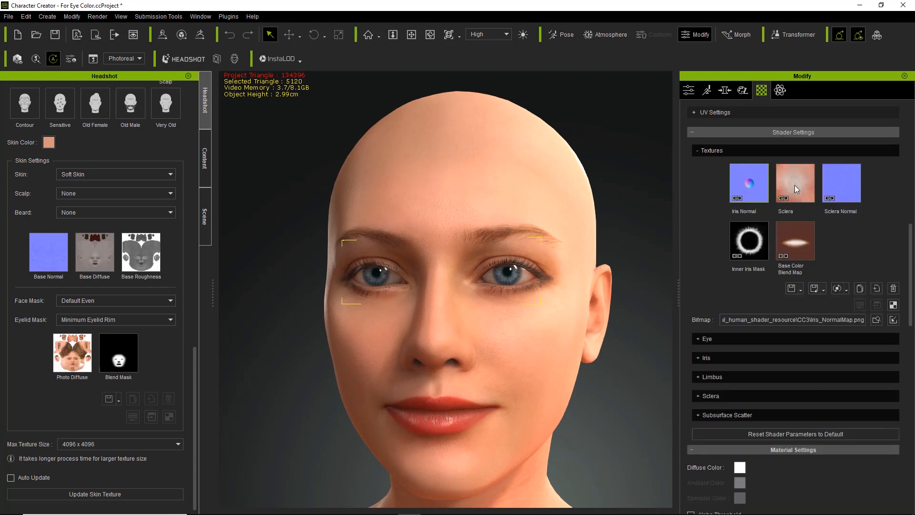
left_click(720, 150)
left_click(714, 169)
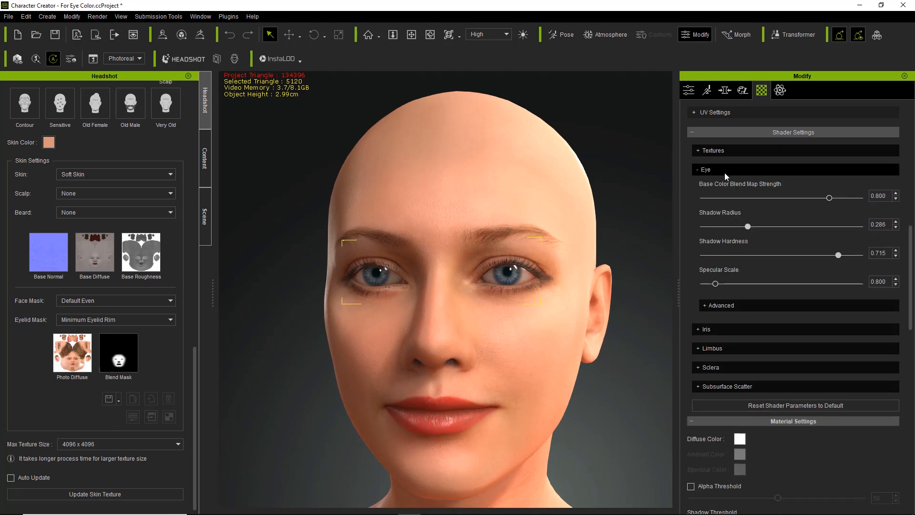
left_click(724, 171)
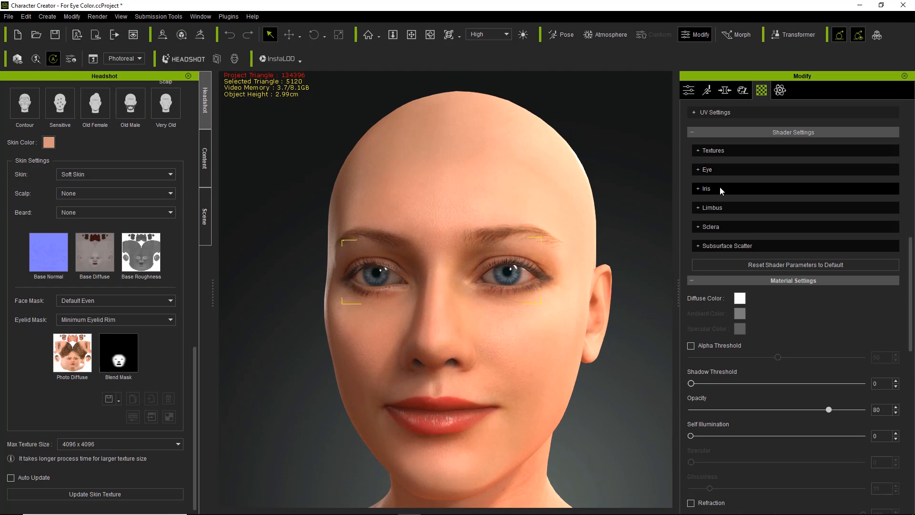
left_click(719, 189)
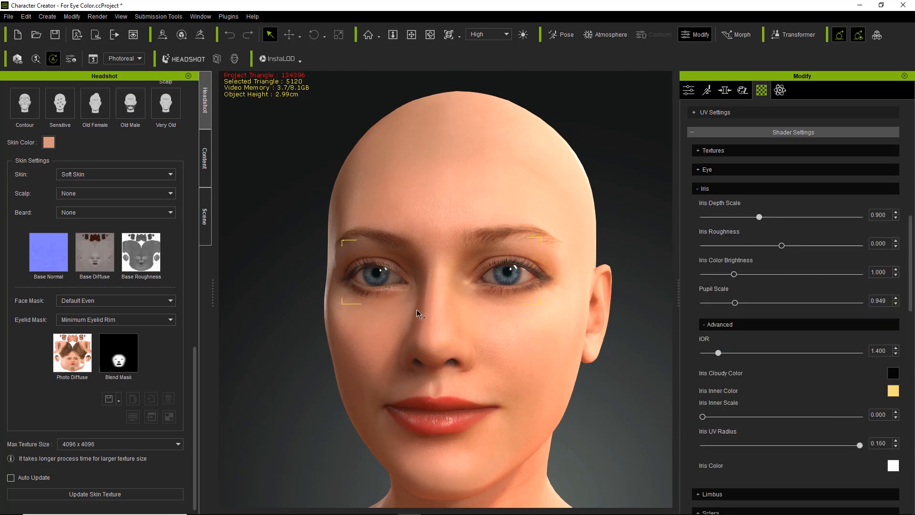
Set the right iris's Pupil Scale to 0.940.
right_click_drag(402, 299, 424, 298)
scroll(425, 298, "up", 2)
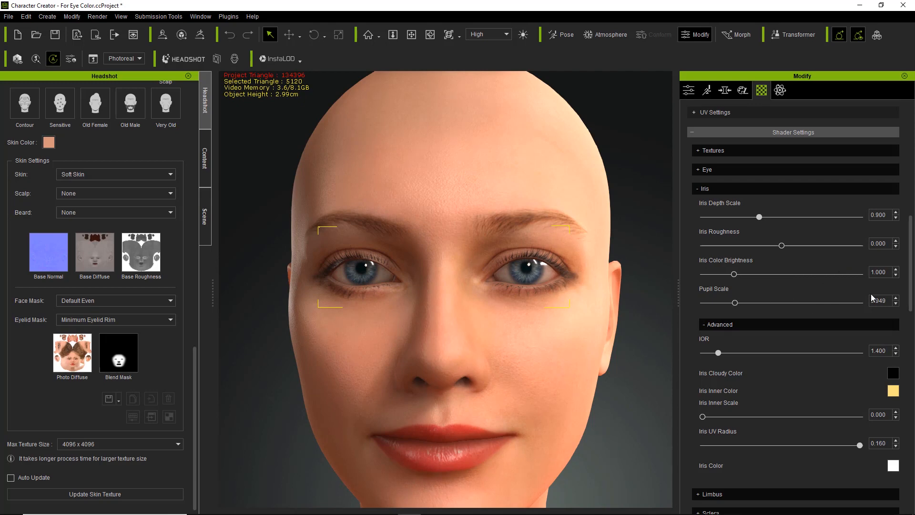
left_click_drag(911, 275, 911, 301)
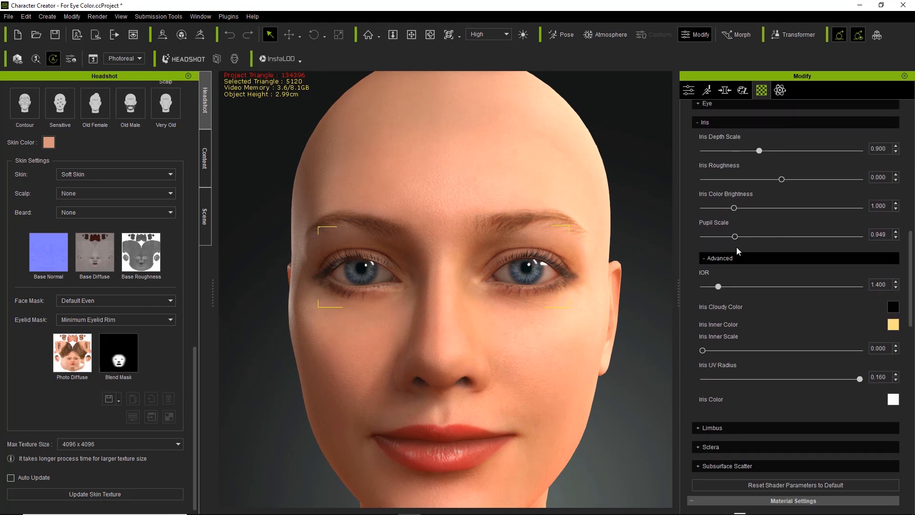
mouse_move(735, 236)
left_mouse_down()
mouse_move(717, 236)
mouse_move(796, 238)
mouse_move(721, 239)
mouse_move(732, 243)
left_mouse_up()
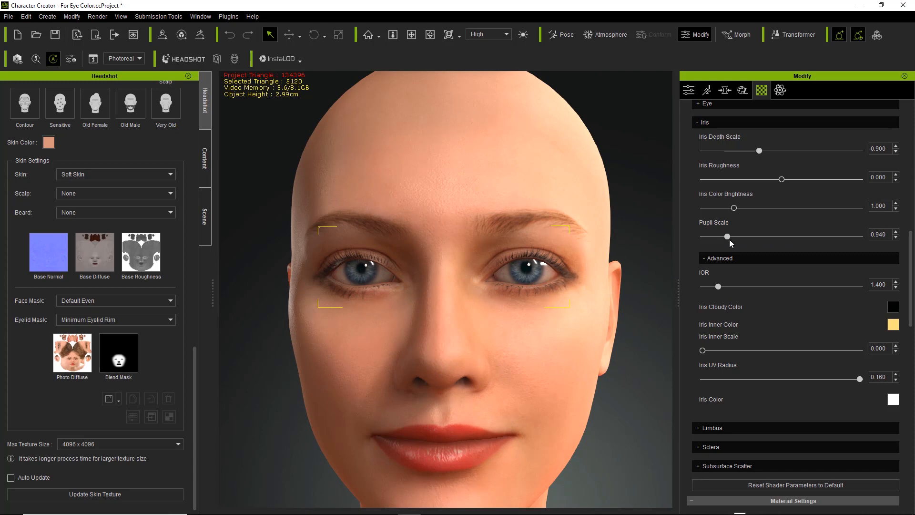
Try an Iris Color Brightness of 3.613 on the right eye and reset the parameter to its default.
left_click_drag(735, 210, 817, 208)
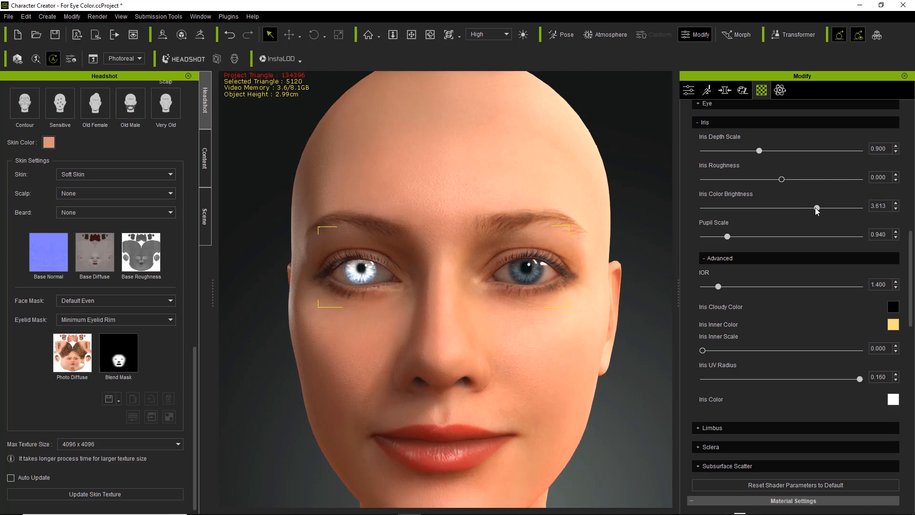
double_click(721, 194)
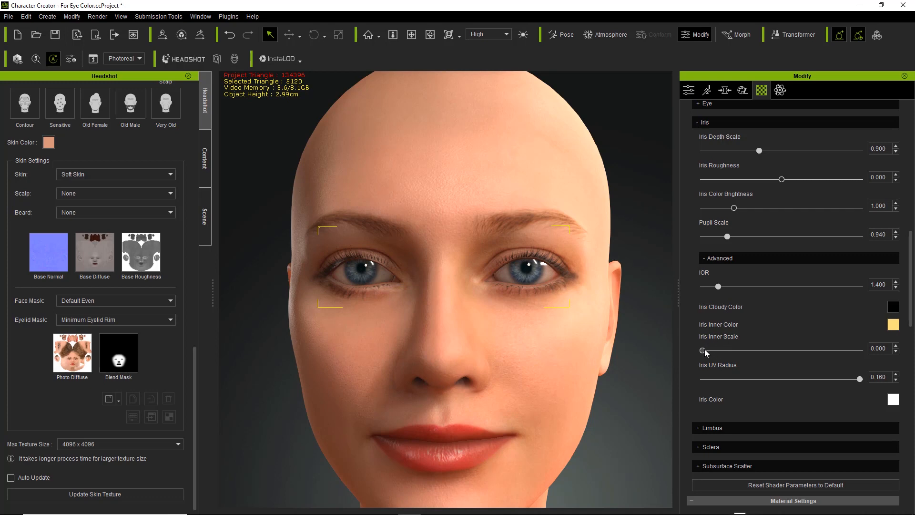
Try different Iris Inner Scale values on the right eye, ending at 1.000.
left_click_drag(704, 350, 831, 350)
middle_click_drag(367, 327, 411, 333)
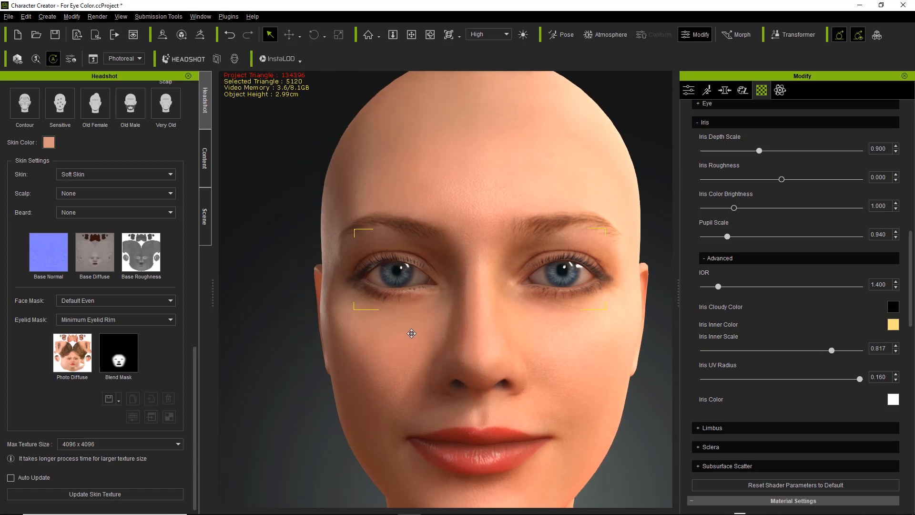
scroll(411, 333, "up", 5)
scroll(413, 330, "down", 4)
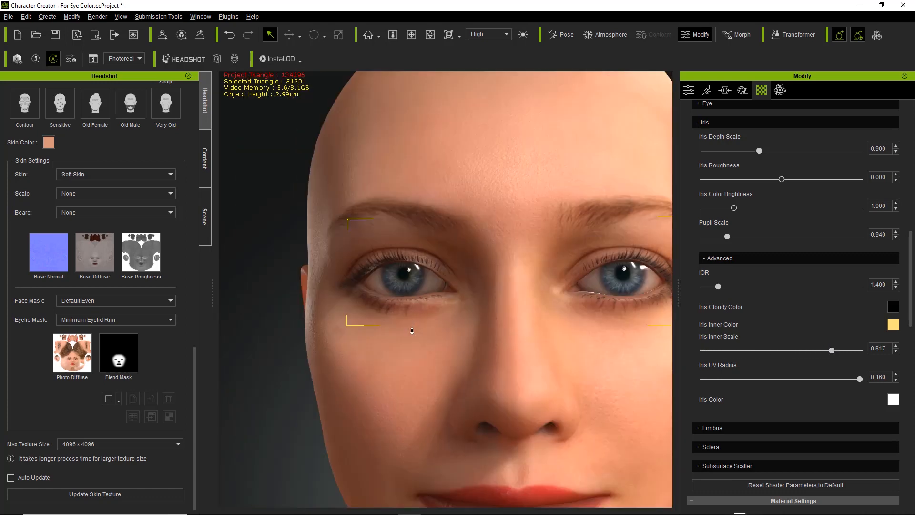
middle_click_drag(413, 329, 426, 334)
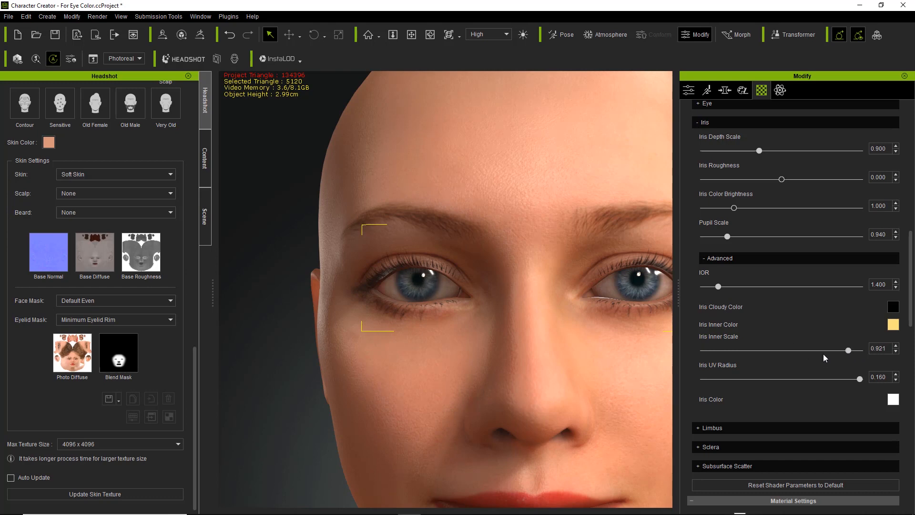
left_click_drag(753, 355, 704, 355)
left_click_drag(766, 356, 873, 337)
Set the right eye's Iris Inner Color to a dark red and its Iris Inner Scale to 0.851.
left_click(894, 325)
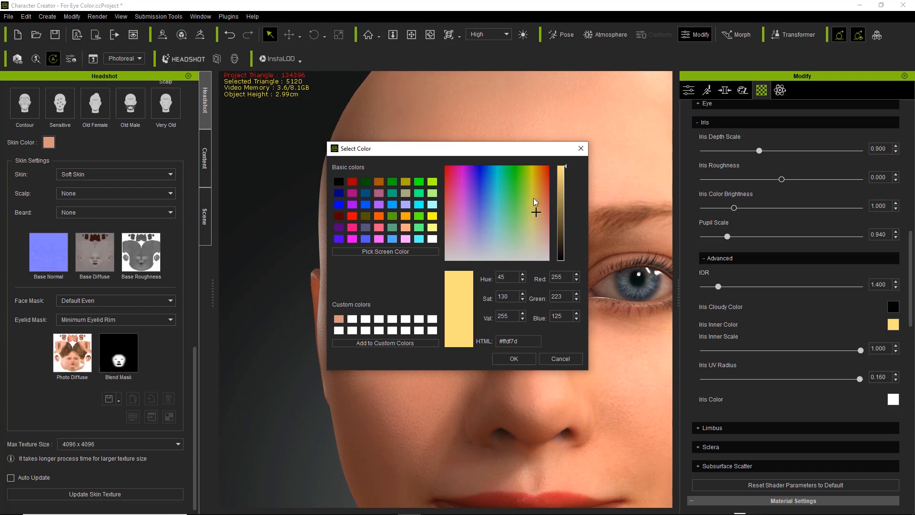
left_click_drag(534, 199, 552, 185)
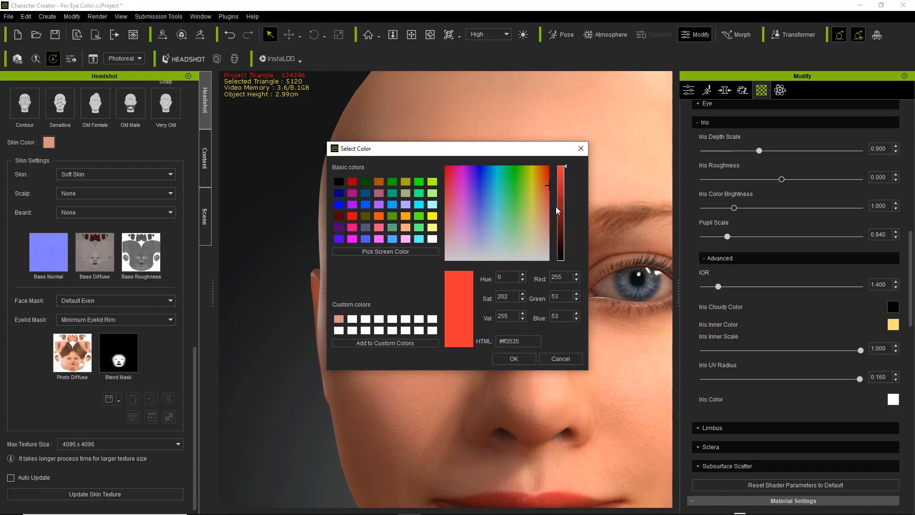
left_click(558, 197)
left_click(526, 355)
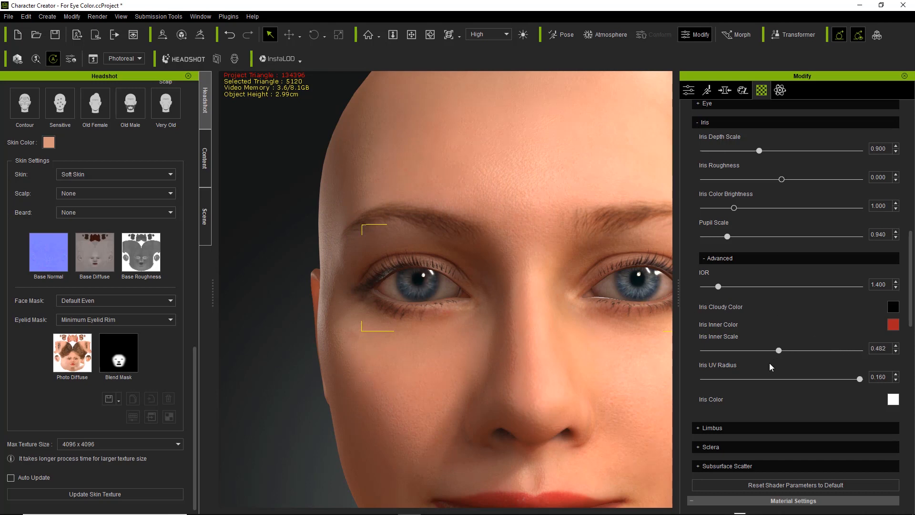
mouse_move(769, 364)
left_mouse_down()
mouse_move(846, 364)
mouse_move(773, 367)
left_mouse_up()
Set the right eye's Iris Color to dark brown, #5f2f00.
left_click(894, 401)
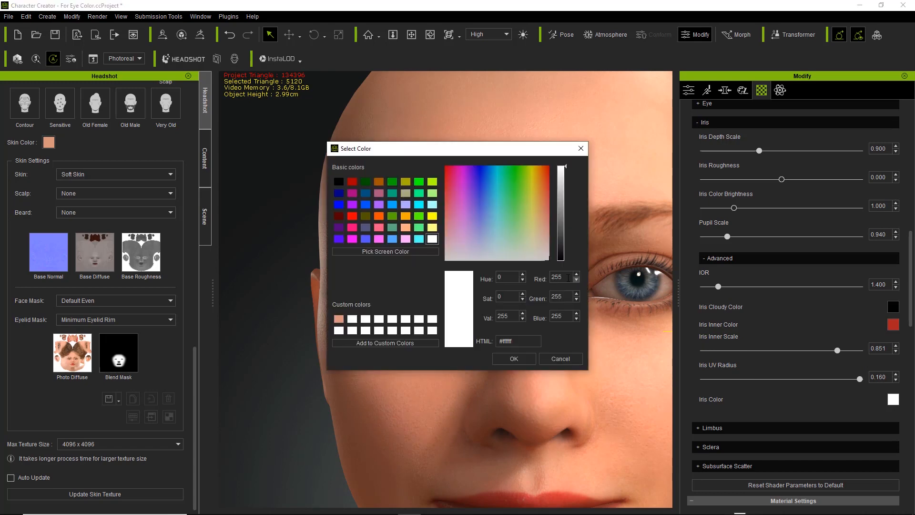
left_click(479, 200)
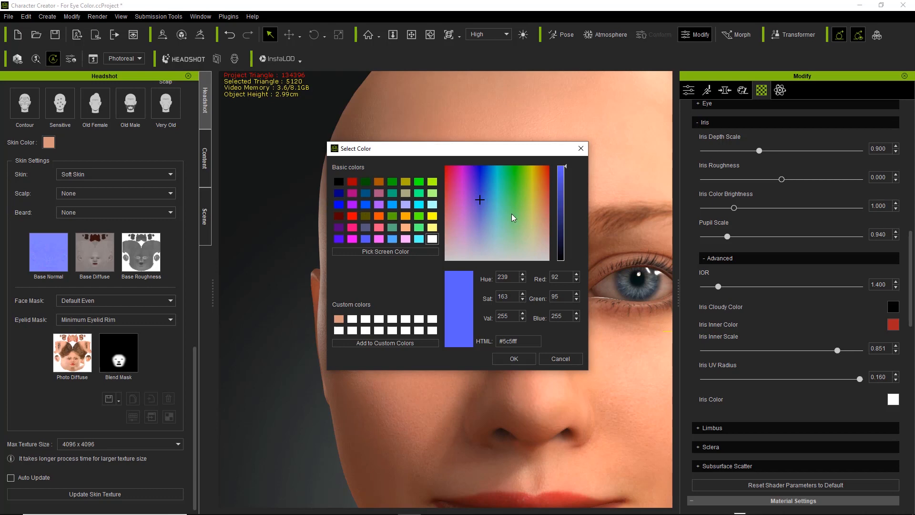
left_click_drag(523, 210, 559, 225)
left_click(379, 181)
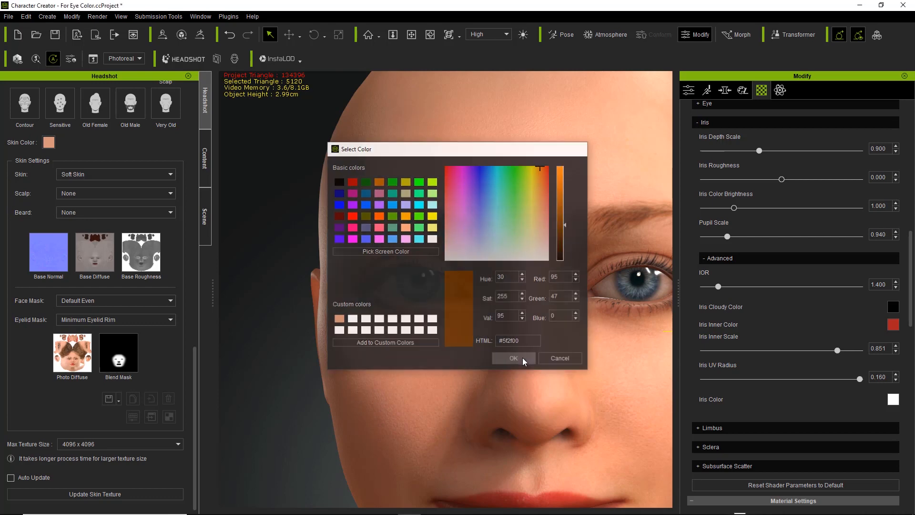
left_click(523, 357)
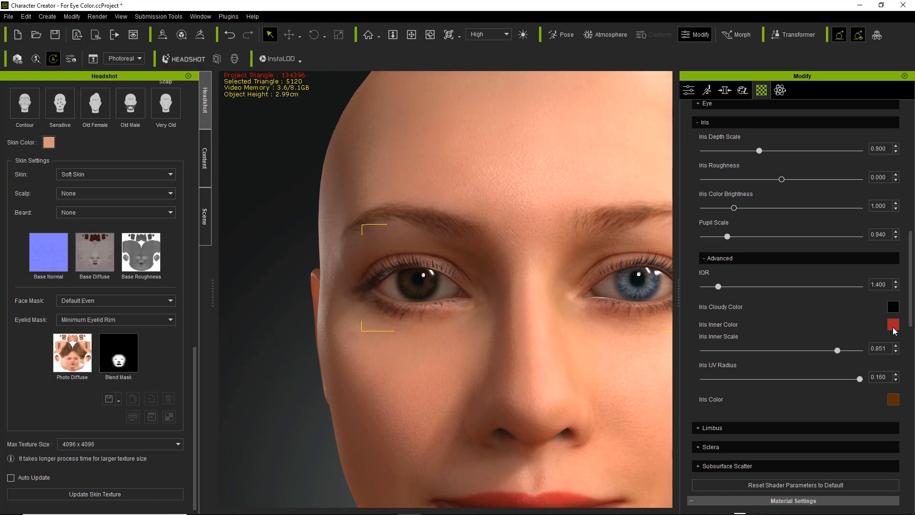
Set the right eye's Iris Inner Color to a muted yellow, #b3af32.
left_click(893, 326)
left_click(532, 192)
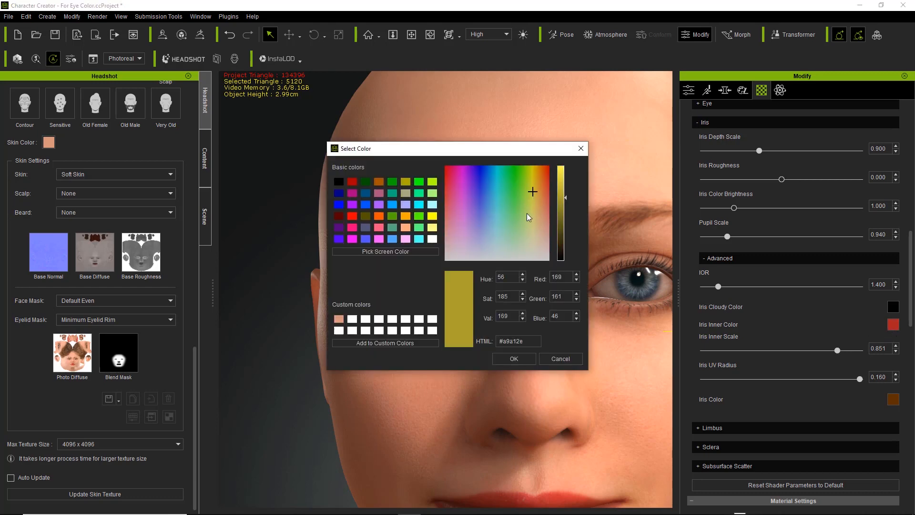
left_click_drag(562, 211, 562, 193)
left_click(532, 192)
left_click(516, 358)
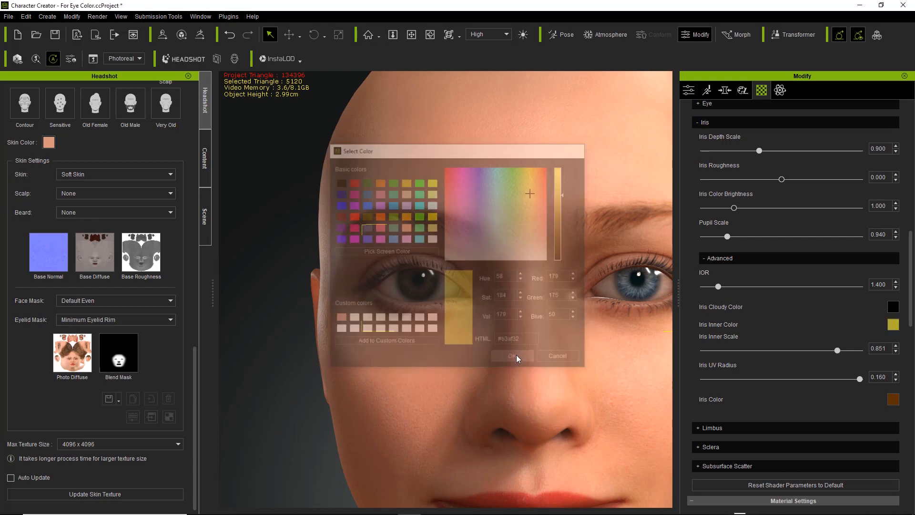
Set the right eye's Iris Inner Scale to 0.784 and compare both eyes on the face.
left_click(856, 351)
mouse_move(816, 355)
left_mouse_down()
mouse_move(736, 355)
mouse_move(814, 353)
left_mouse_up()
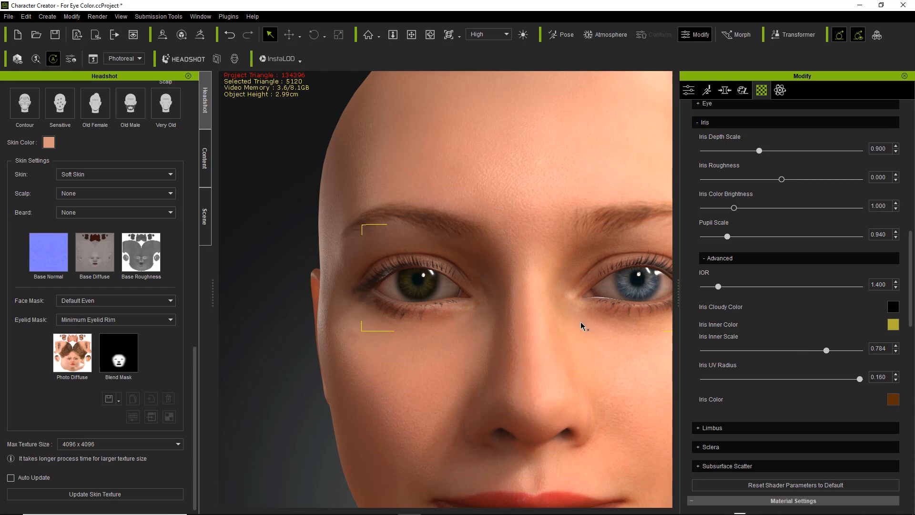
middle_click_drag(596, 288, 564, 289)
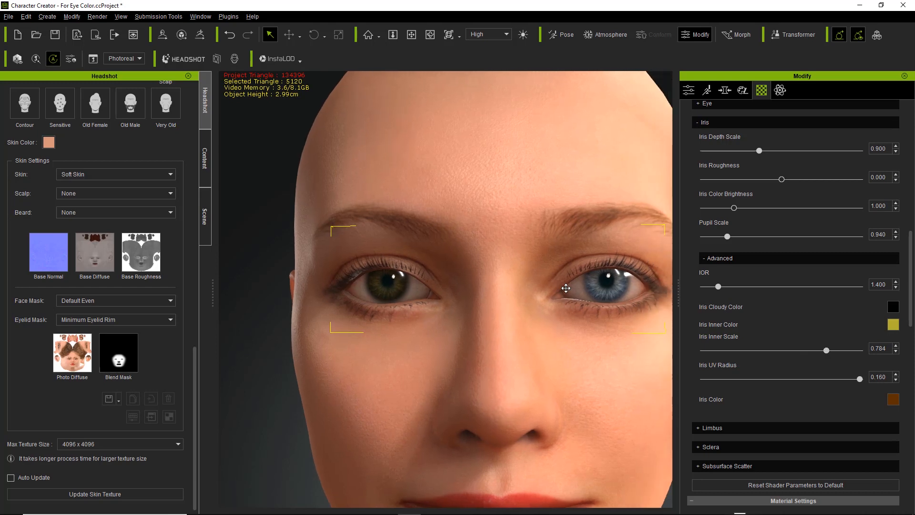
scroll(565, 289, "down", 2)
scroll(565, 289, "down", 3)
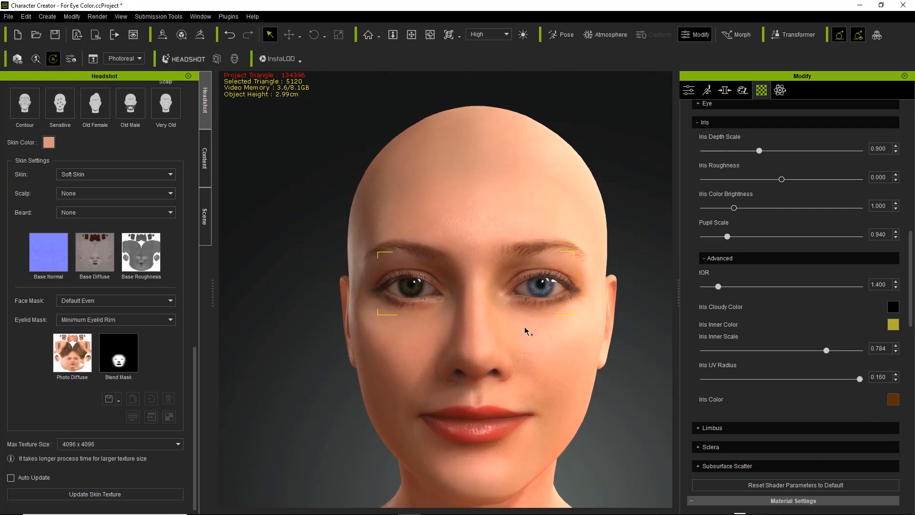
right_click_drag(547, 324, 593, 322)
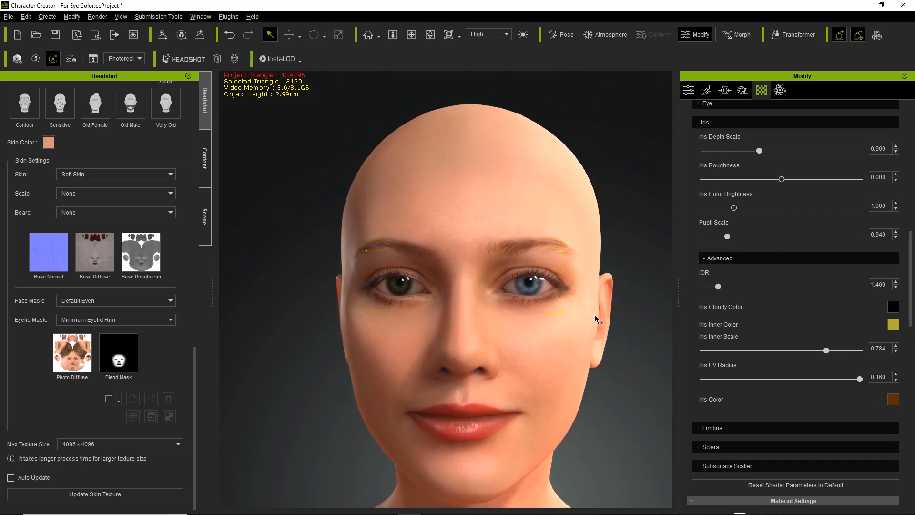
Copy the Std_Cornea_R material settings and paste them onto Std_Cornea_L.
scroll(912, 303, "up", 10)
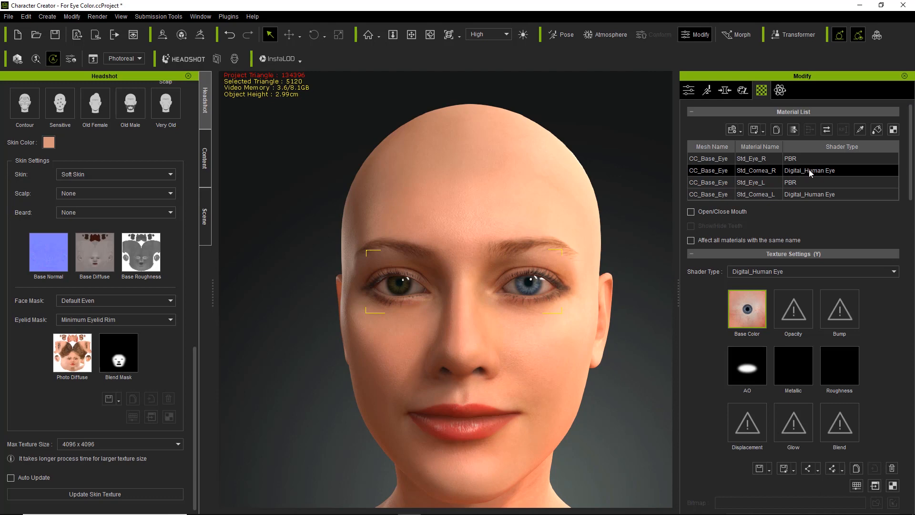
left_click(779, 134)
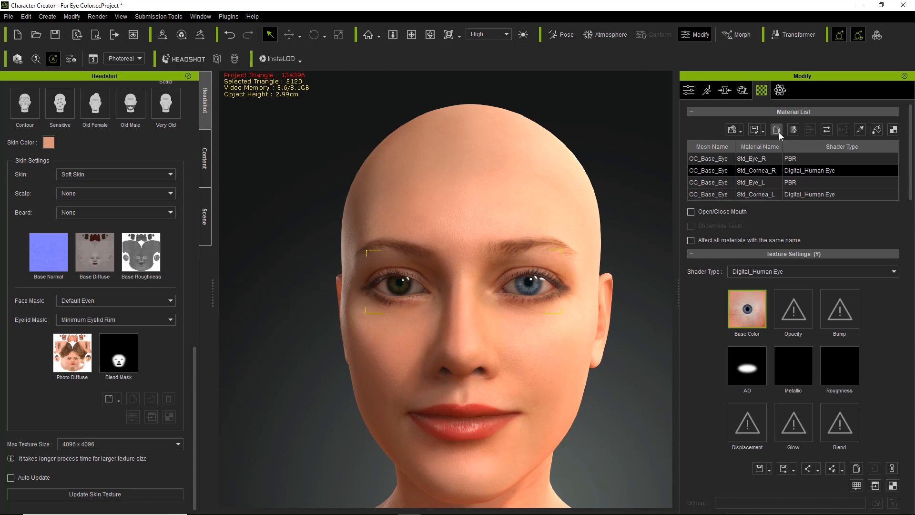
left_click(768, 194)
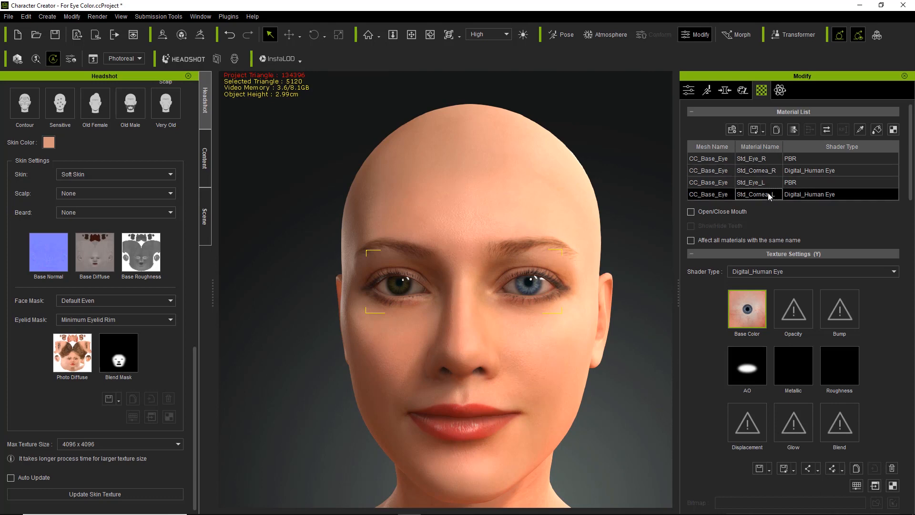
left_click(796, 135)
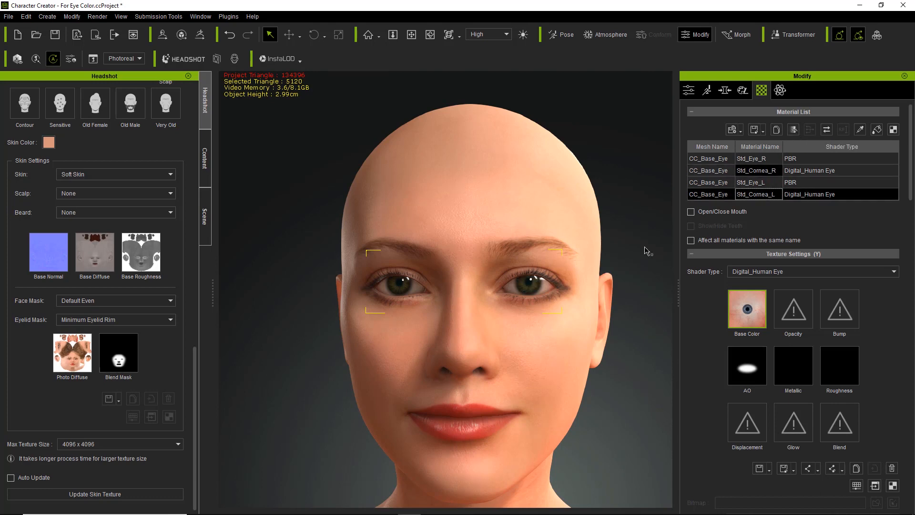
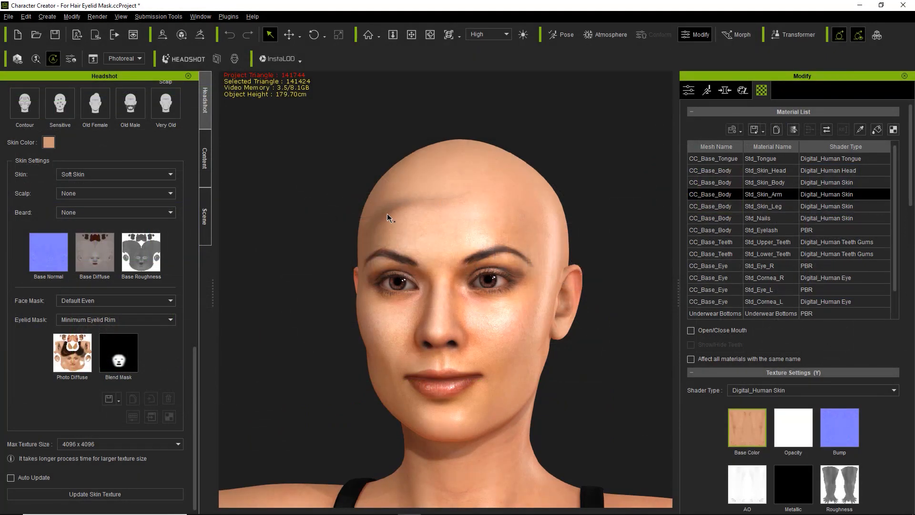
Check the source photo's hairline against the forehead shadow and set the Face Mask to Hair Left Parting.
left_click_drag(193, 389, 216, 119)
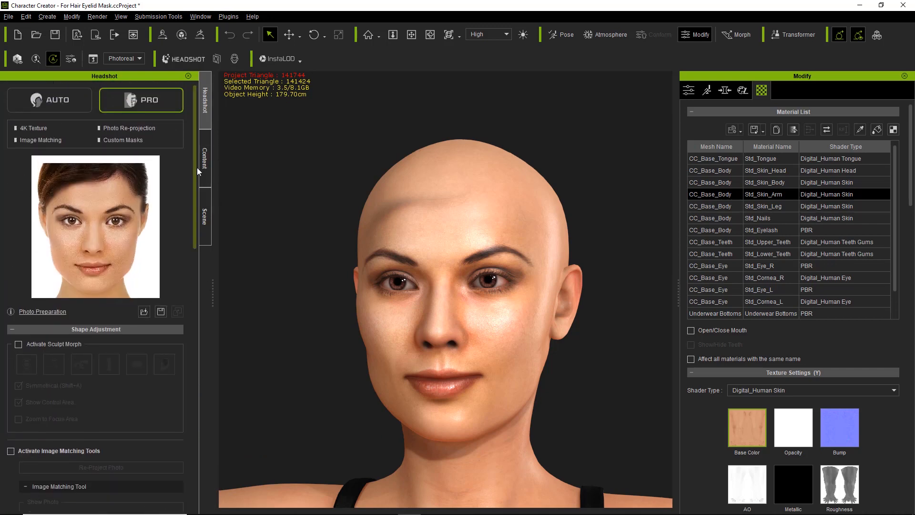
mouse_move(115, 207)
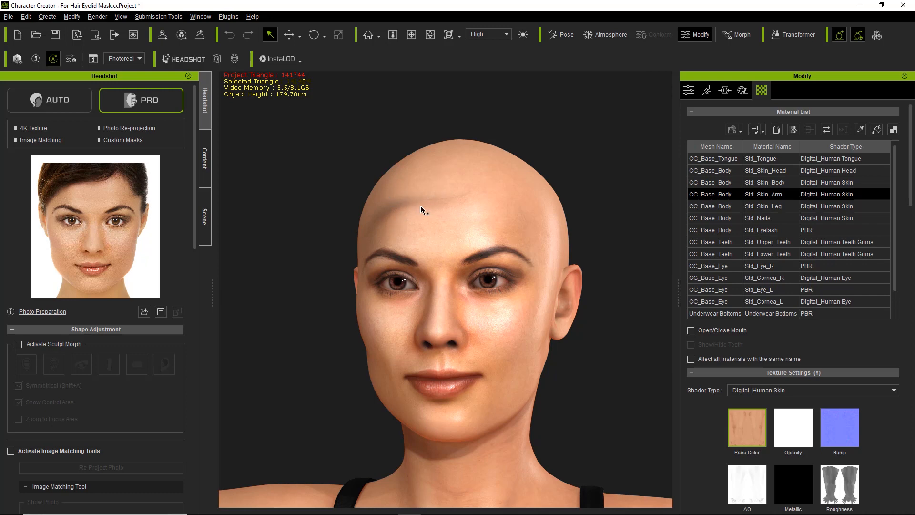
left_click_drag(196, 227, 191, 474)
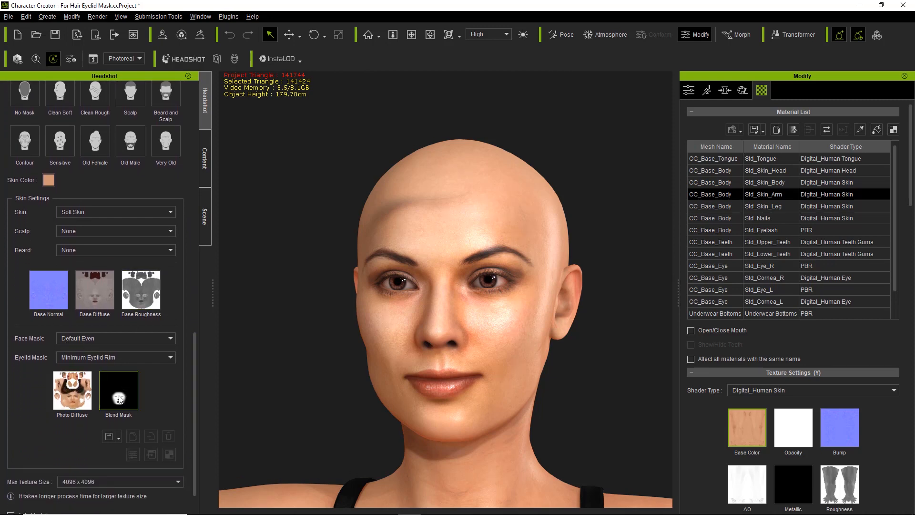
left_click(98, 339)
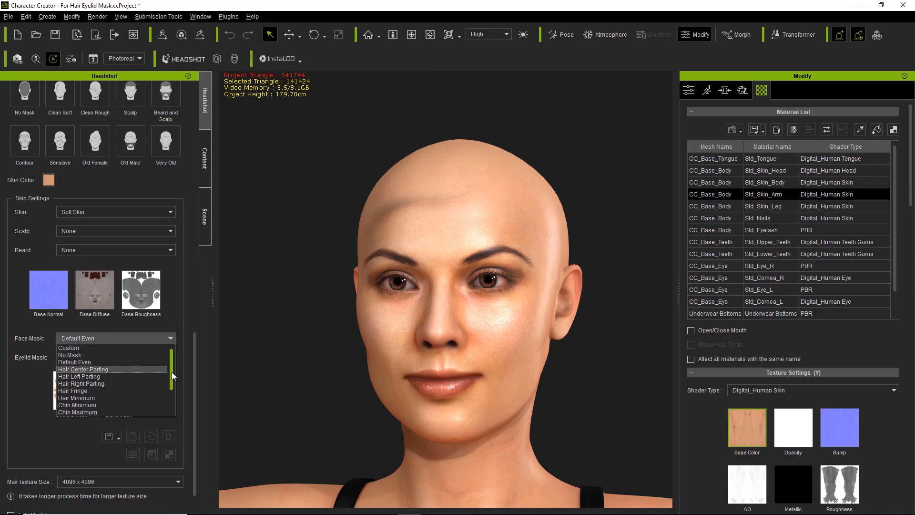
left_click_drag(172, 371, 170, 394)
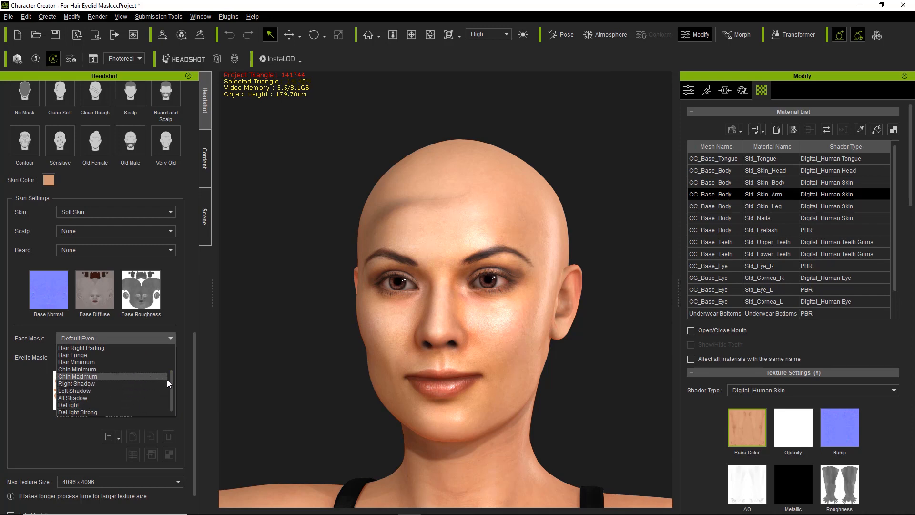
left_click_drag(172, 380, 174, 363)
left_click(121, 368)
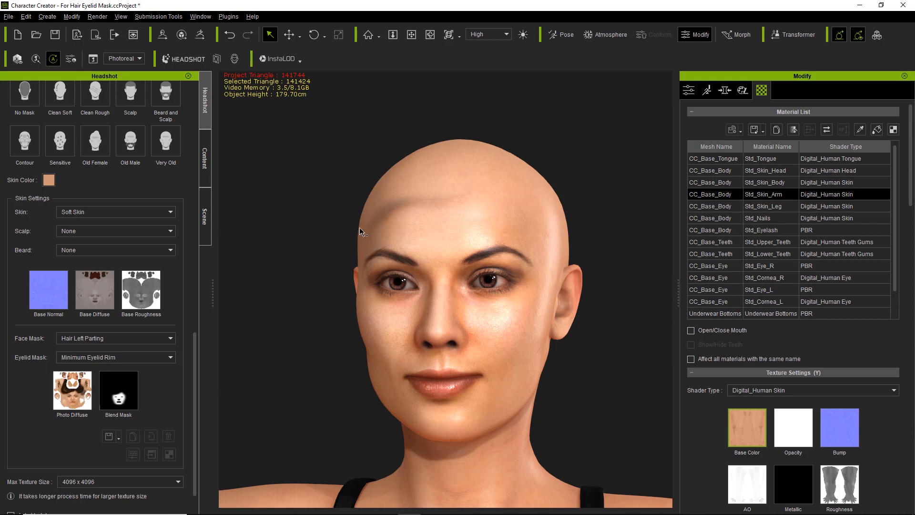
Preview the Blend Mask, update the skin texture, and inspect the forehead on the model.
left_click_drag(194, 362, 192, 376)
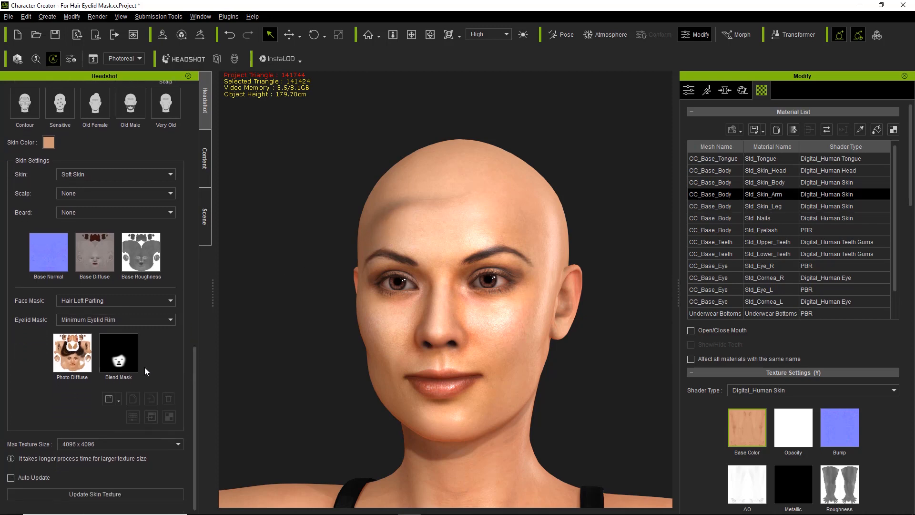
mouse_move(122, 368)
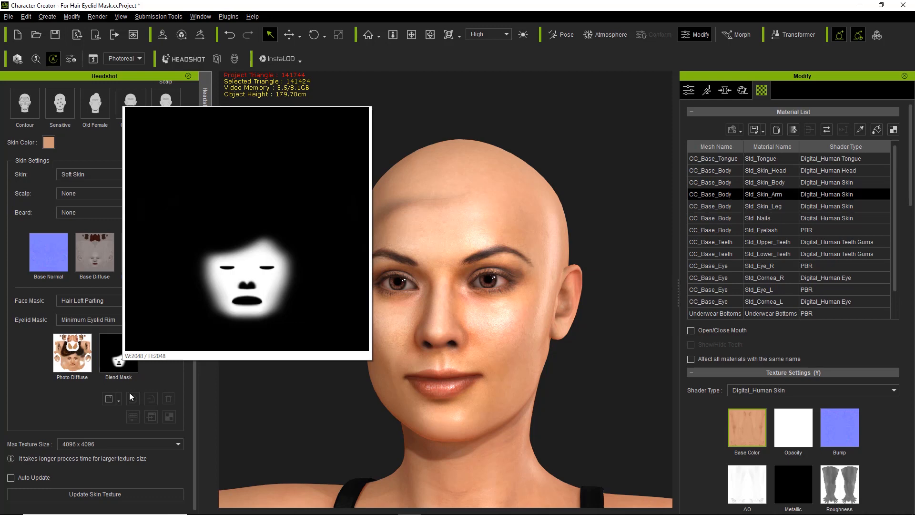
left_click(115, 492)
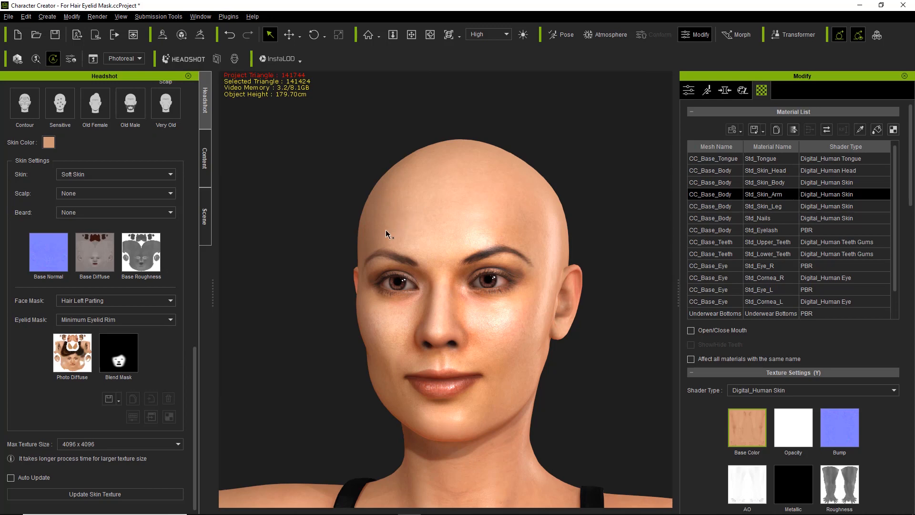
right_click_drag(394, 238, 374, 232)
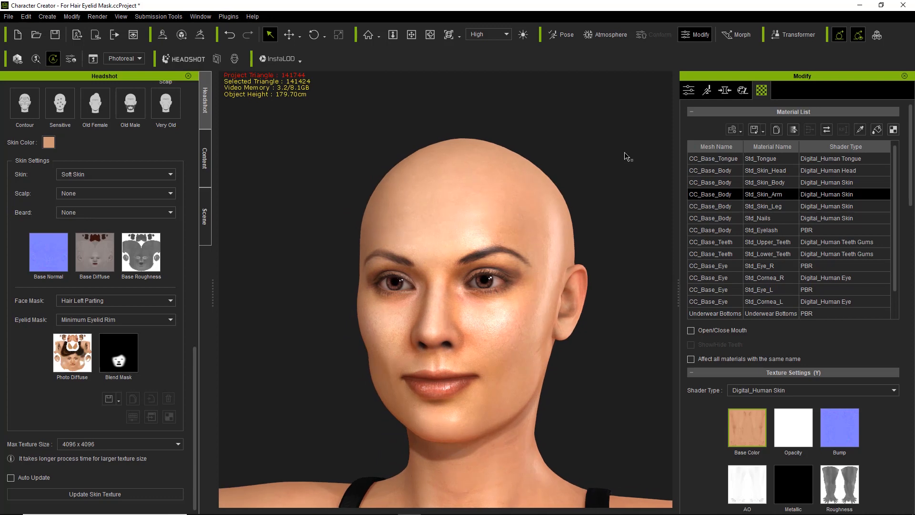
Close the character's eyes to examine the eyelid texture up close.
left_click(686, 94)
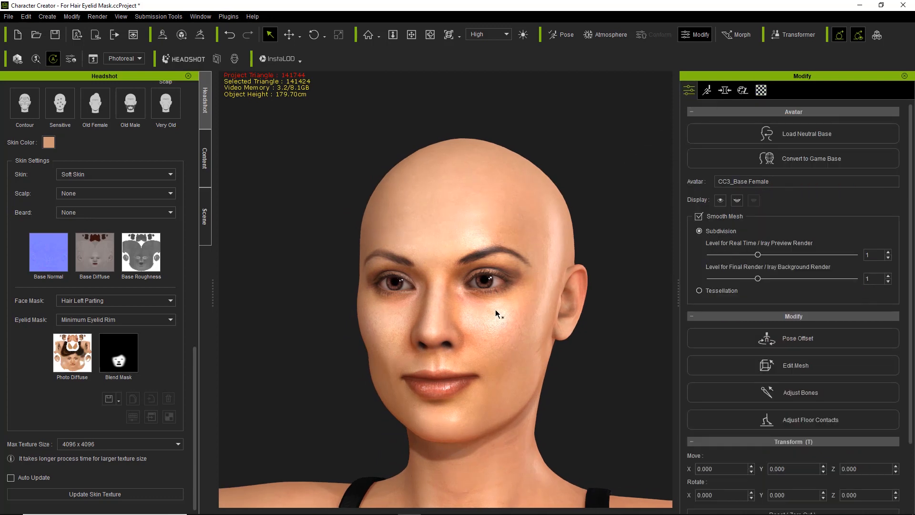
left_click(720, 201)
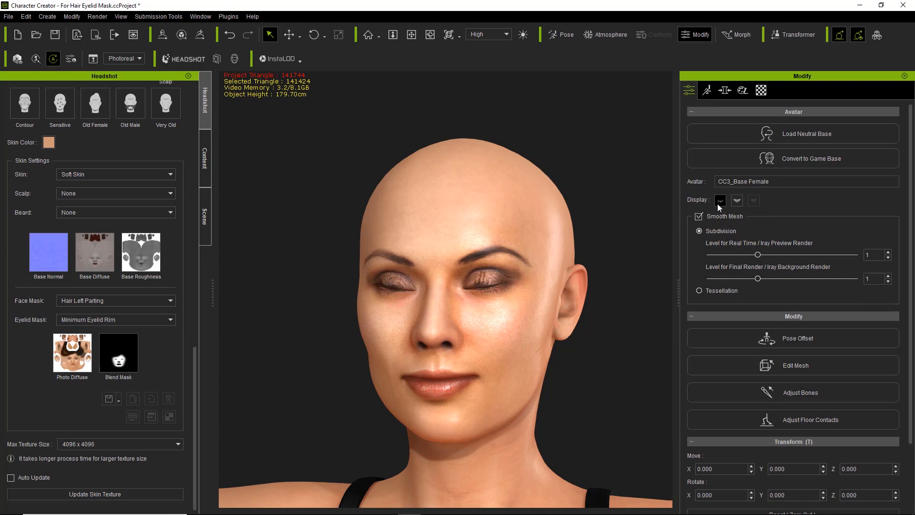
scroll(468, 358, "up", 1)
scroll(467, 357, "up", 3)
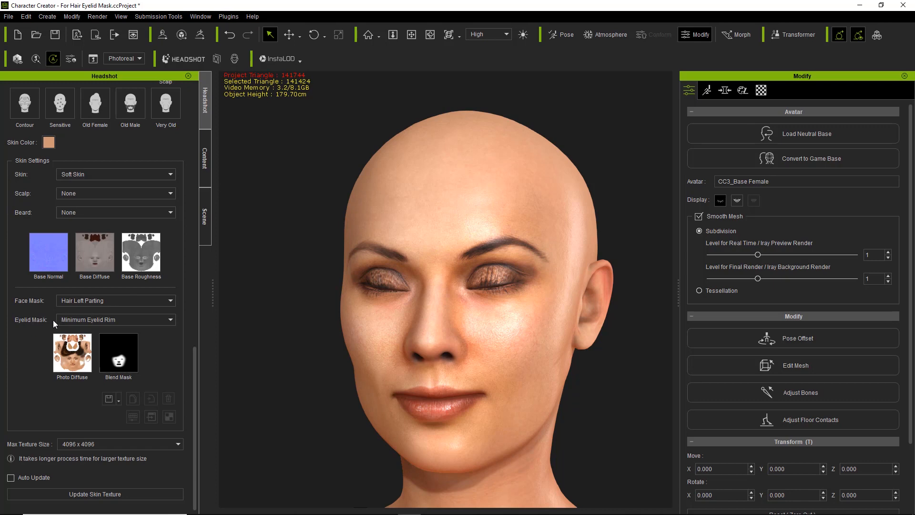
Set the Eyelid Mask to Maximum Eyelid Fill, preview the Blend Mask, and update the skin texture.
left_click(96, 320)
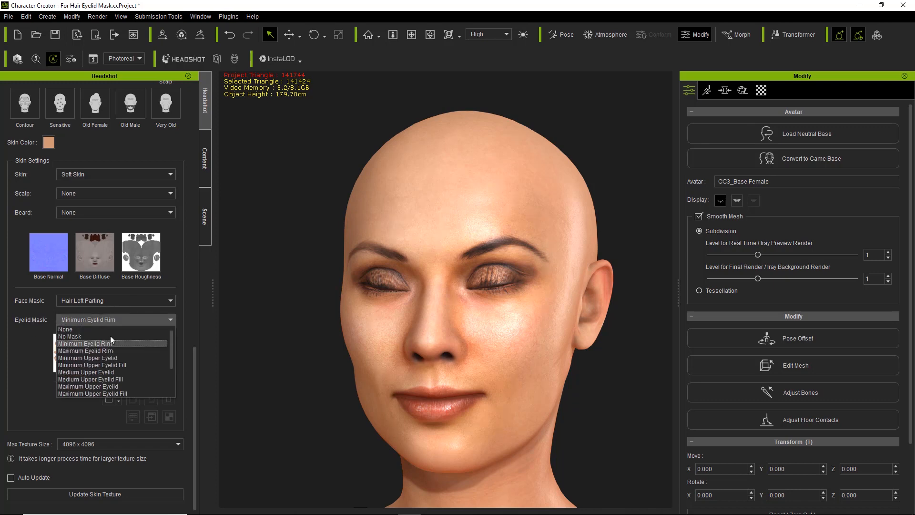
left_click_drag(172, 355, 172, 370)
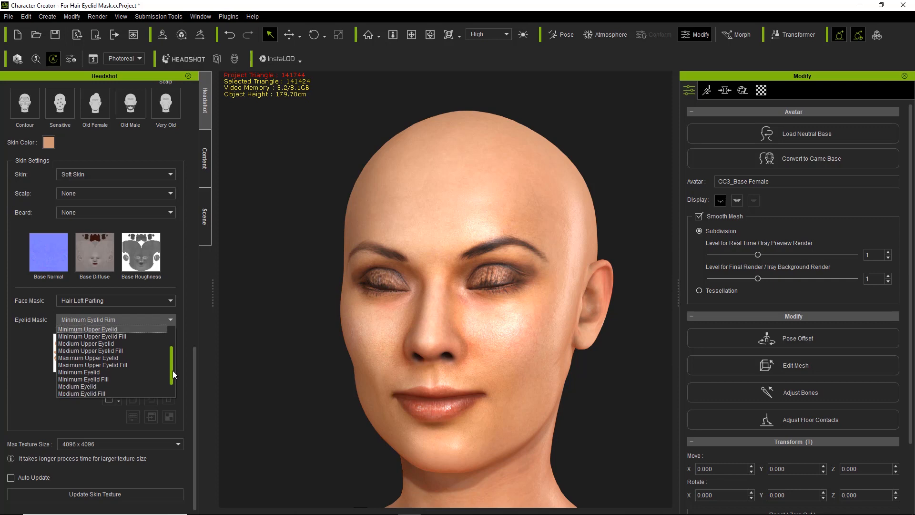
left_click(129, 364)
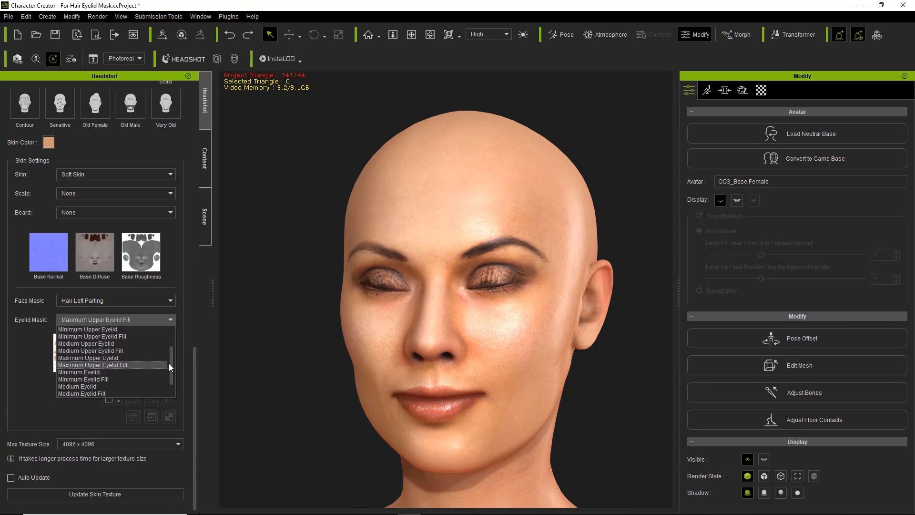
left_click_drag(171, 368, 170, 387)
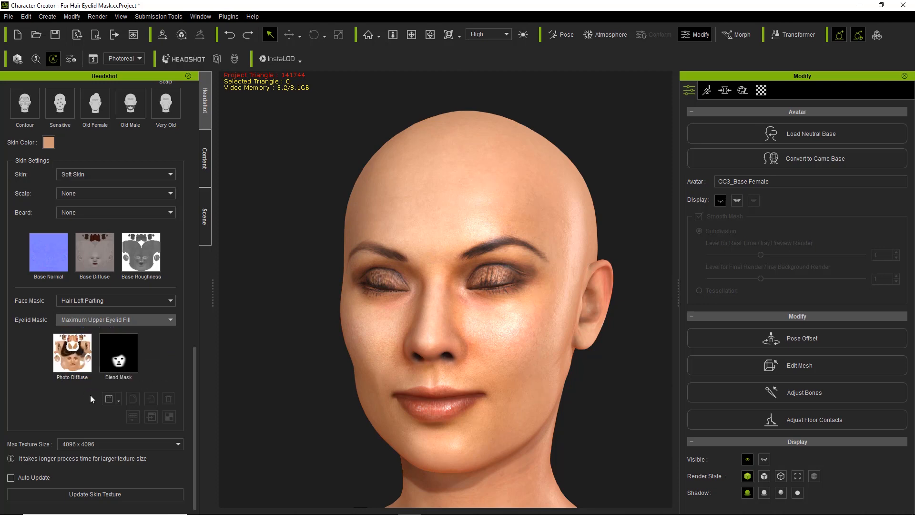
mouse_move(120, 360)
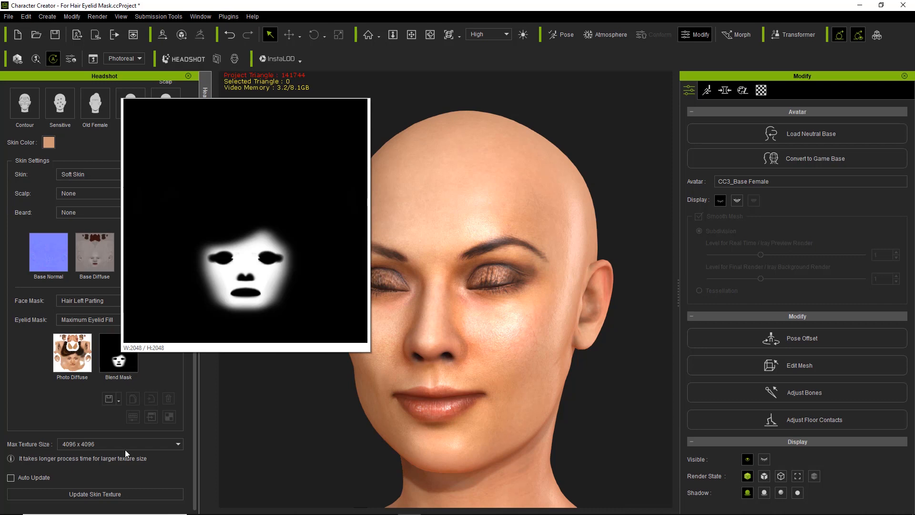
left_click(122, 495)
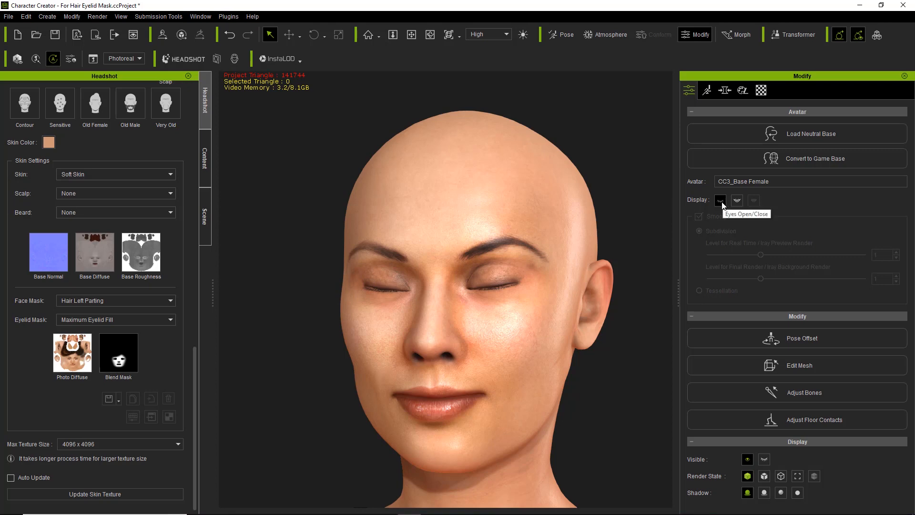
Toggle the character's eyes open and closed repeatedly to check the blended eyelids.
left_click(722, 203)
left_click(721, 202)
left_click(722, 203)
left_click(722, 202)
left_click(722, 202)
left_click(721, 203)
left_click(722, 202)
left_click(722, 202)
left_click(722, 203)
left_click(722, 203)
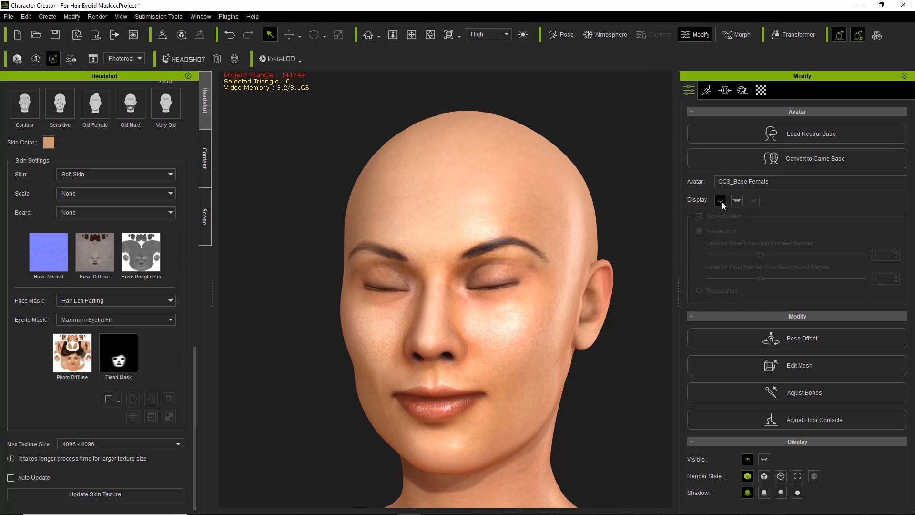
left_click(721, 203)
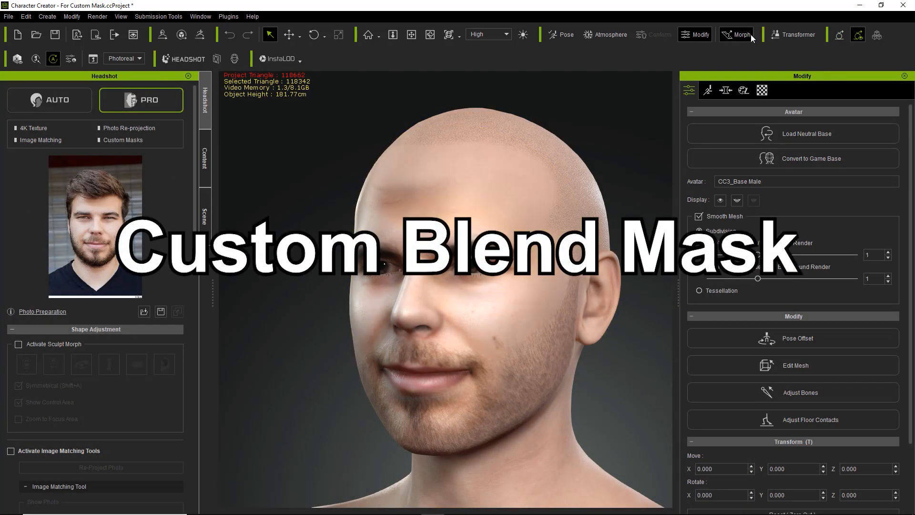
Inspect the bearded male's face and source photo, select his Blend Mask texture, and open it in Photoshop.
right_click_drag(443, 392, 481, 396)
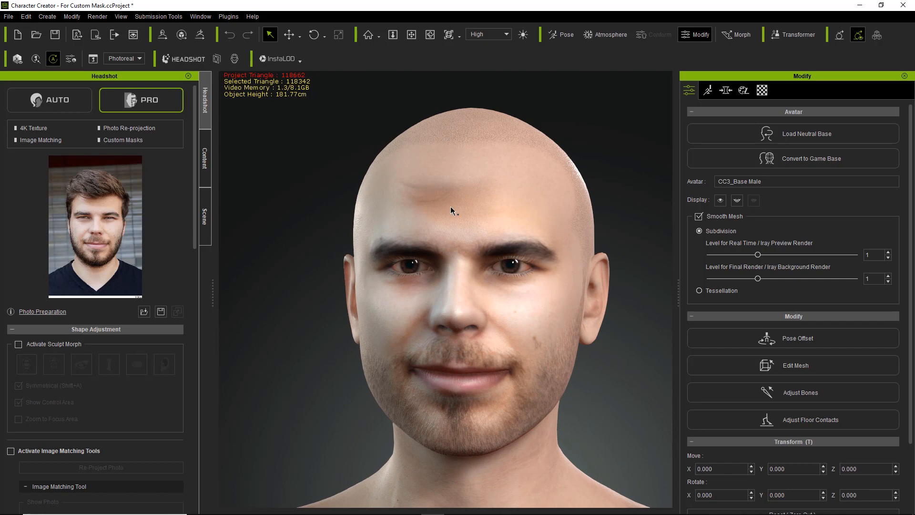
right_click_drag(517, 363, 250, 315)
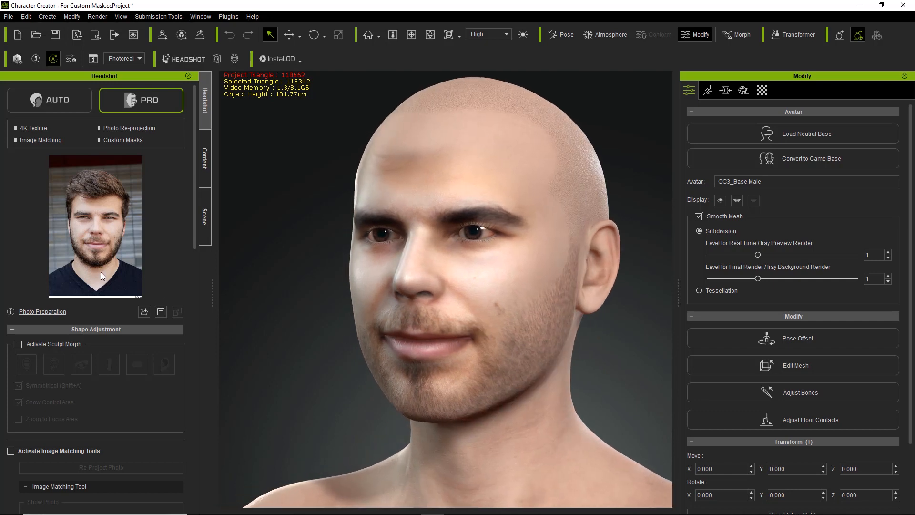
mouse_move(101, 272)
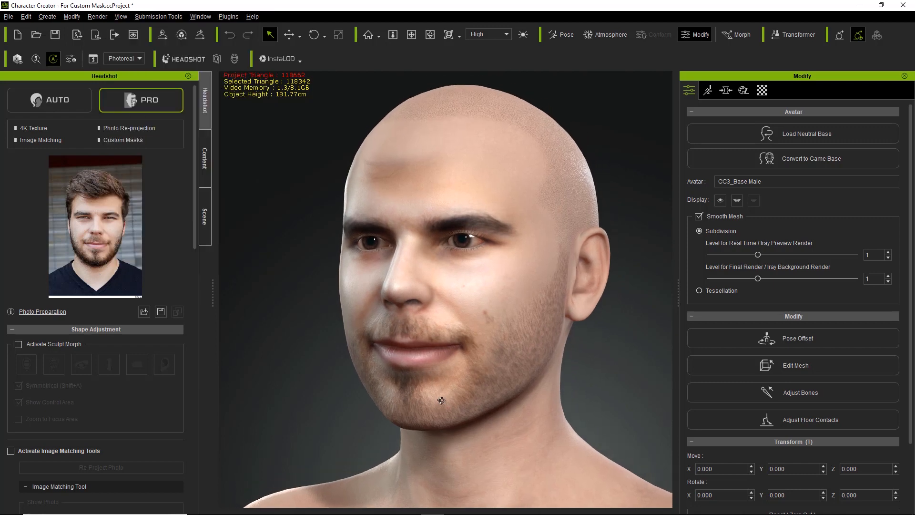
left_click_drag(193, 210, 196, 467)
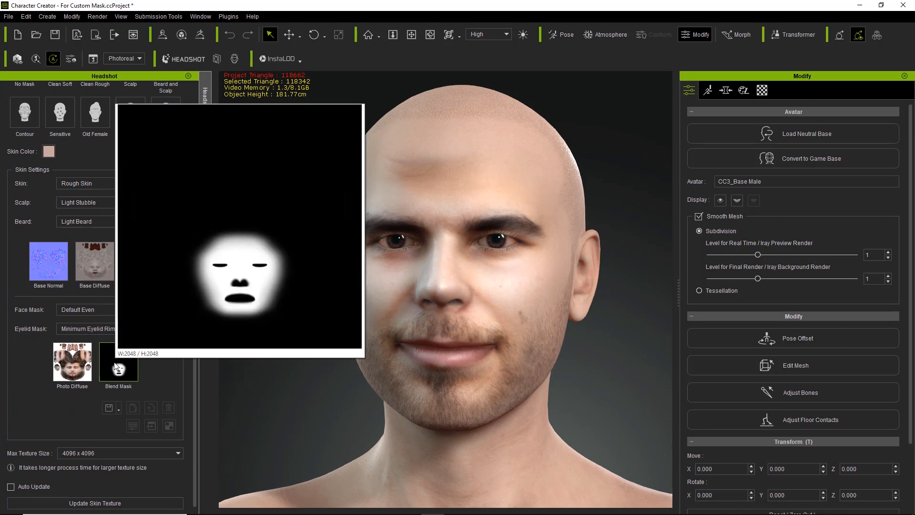
left_click(115, 366)
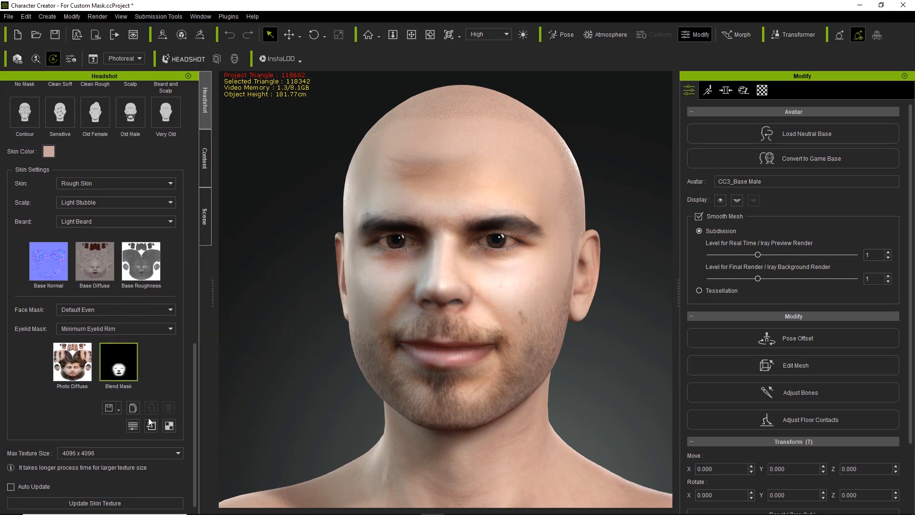
mouse_move(133, 370)
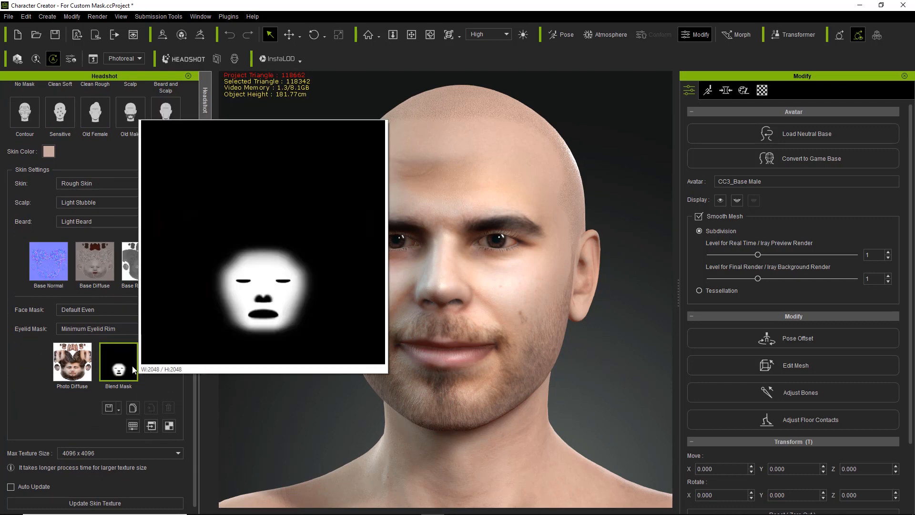
left_click(151, 426)
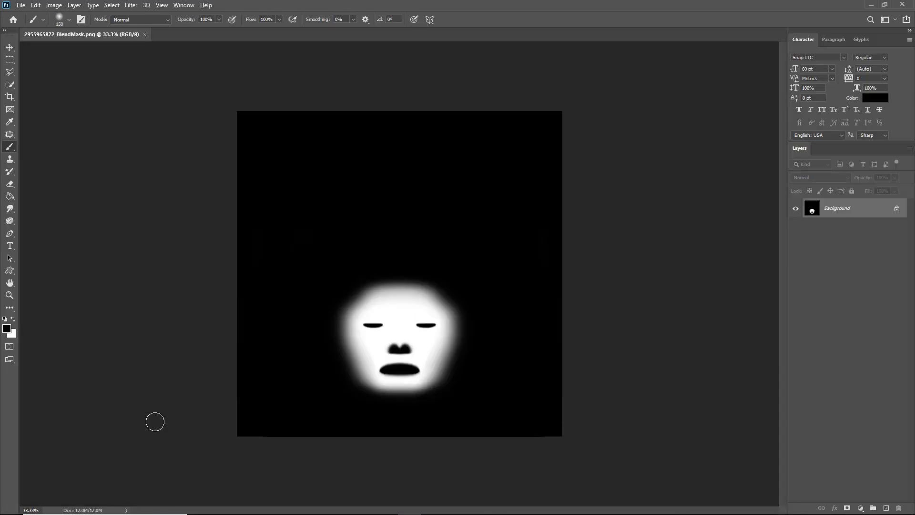
Return to Character Creator and open the Photo Diffuse texture in Photoshop as well.
key("alt+Tab")
left_click(83, 375)
left_click(152, 426)
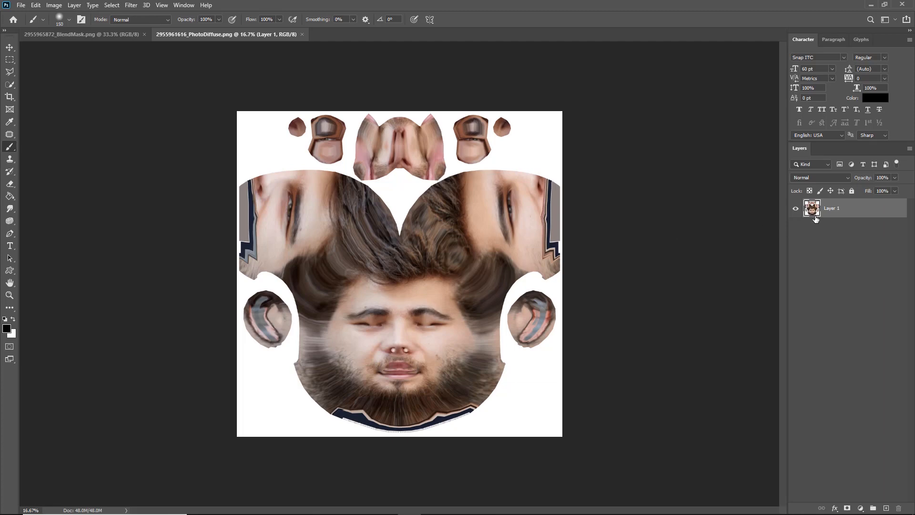
right_click(845, 208)
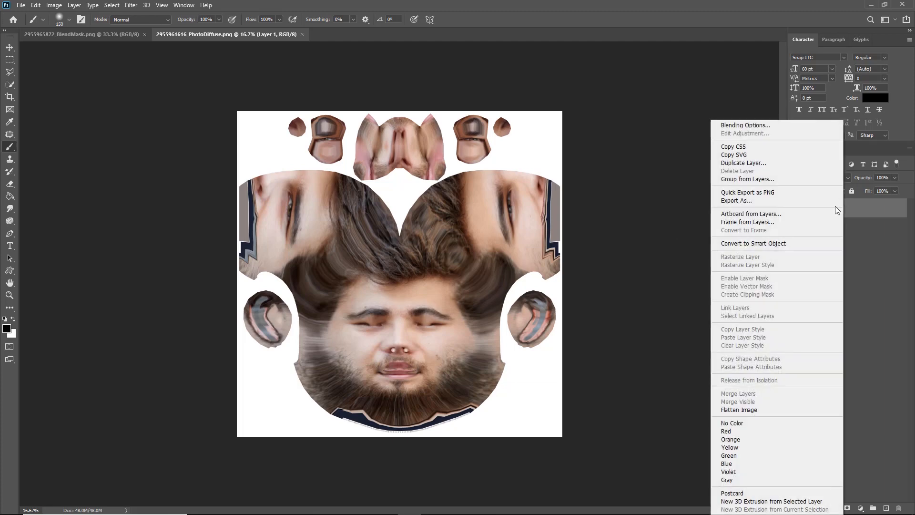
left_click(760, 165)
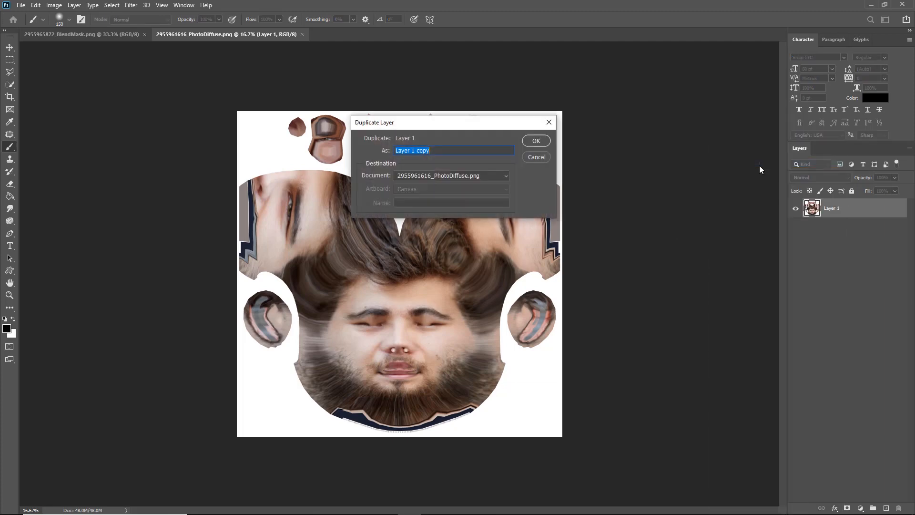
left_click(462, 176)
left_click(460, 185)
left_click(536, 141)
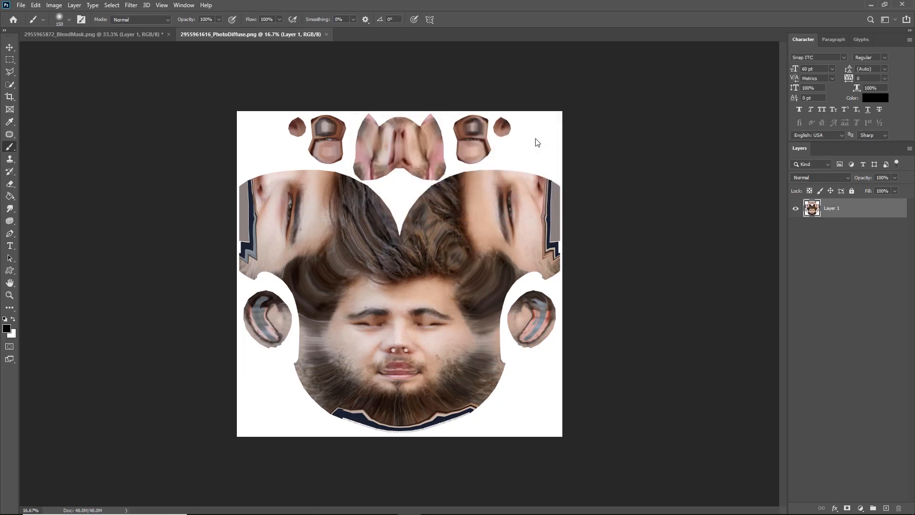
left_click(325, 35)
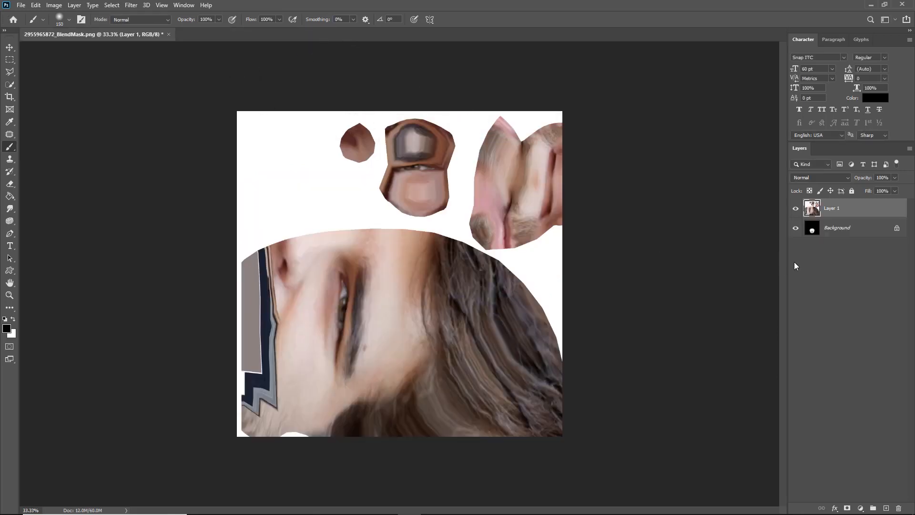
Scale the photo texture layer to 50% and align it with the blend mask canvas.
left_click(840, 228)
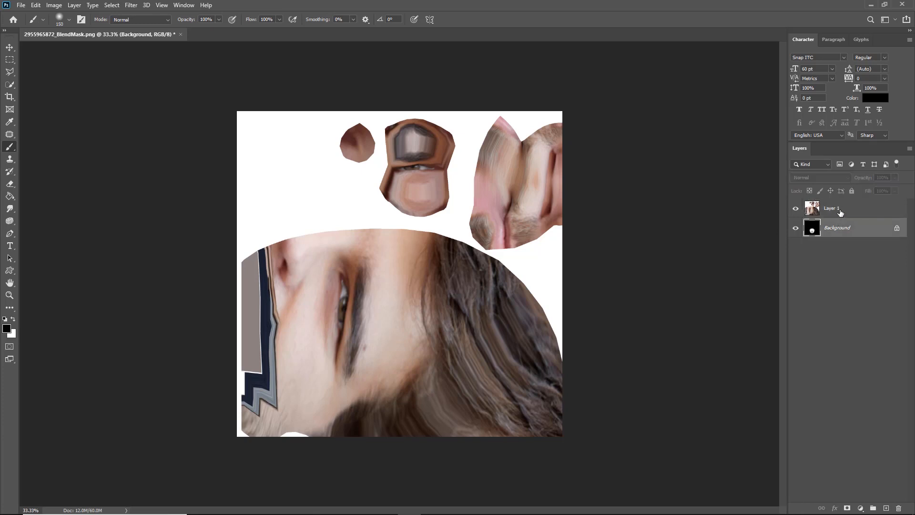
left_click(840, 212)
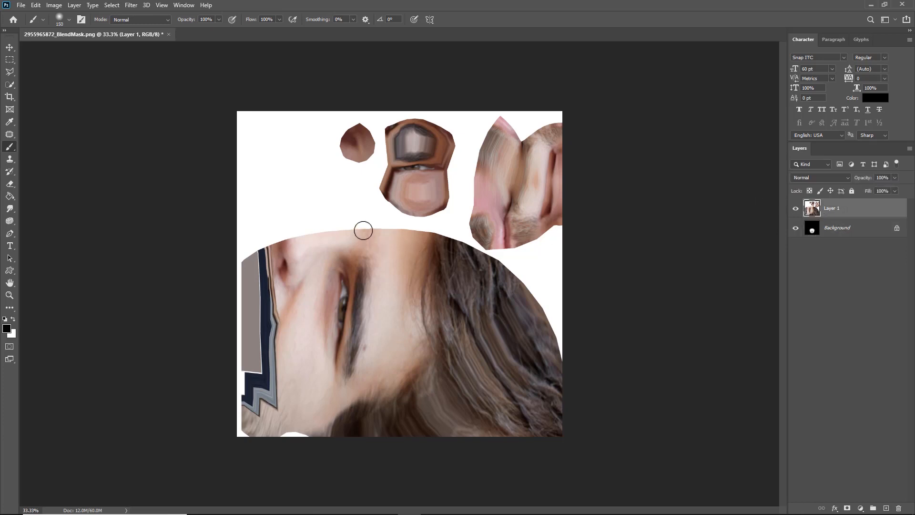
key("v")
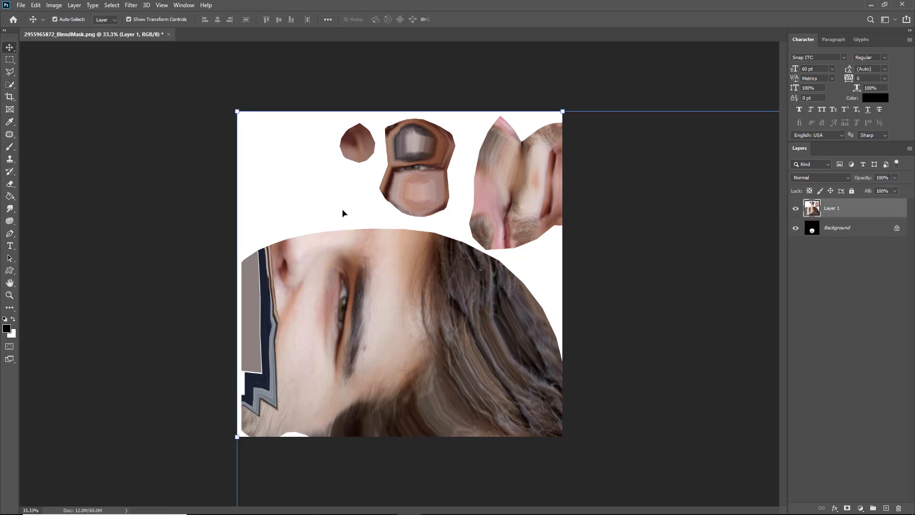
left_click_drag(345, 209, 269, 180)
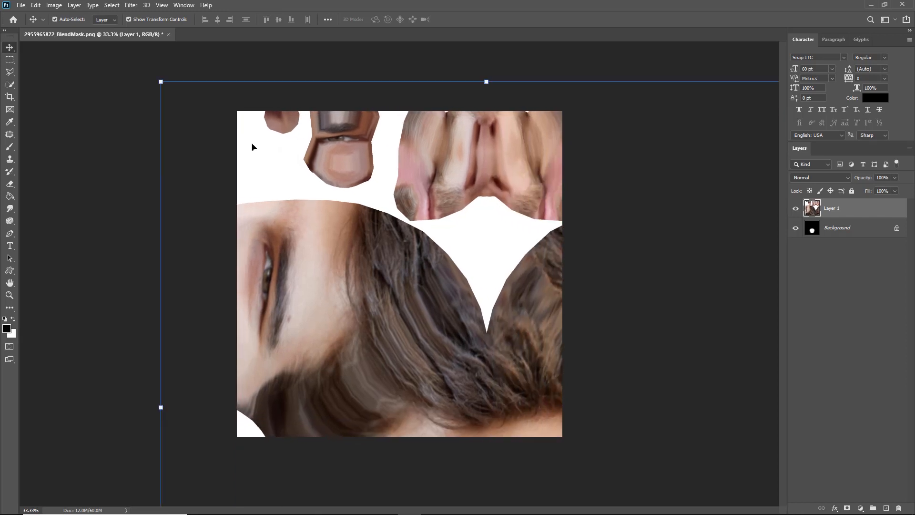
mouse_move(309, 217)
left_mouse_down()
mouse_move(321, 194)
mouse_move(286, 147)
mouse_move(338, 203)
mouse_move(312, 209)
left_mouse_up()
left_click_drag(232, 119, 270, 156)
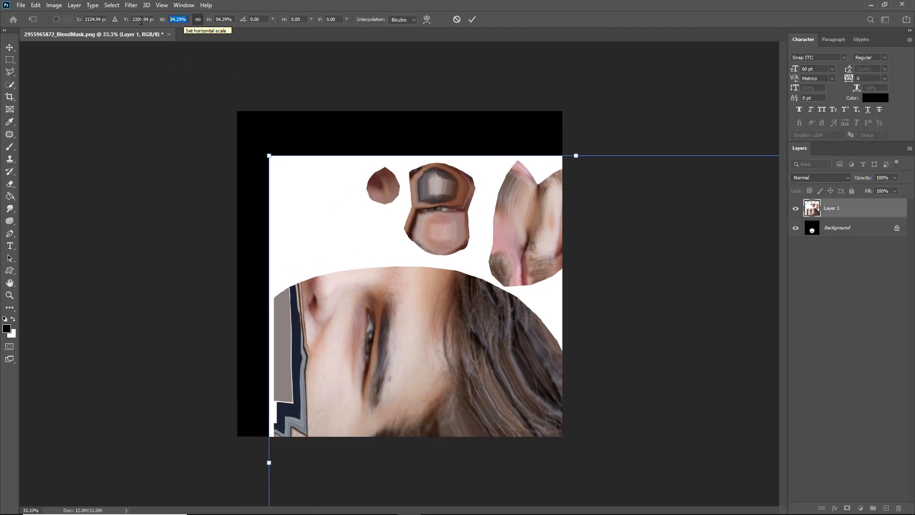
type("50")
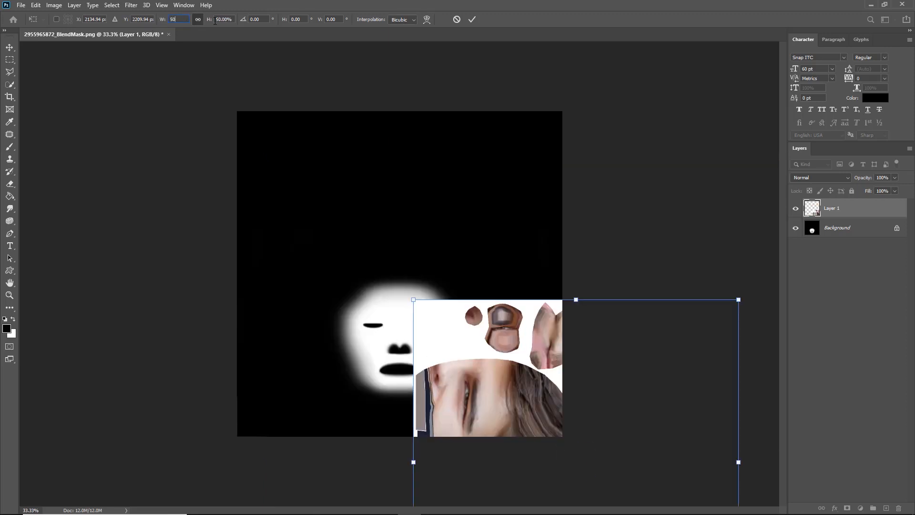
left_click_drag(499, 352, 326, 164)
Convert the locked mask background into a regular layer and move it above the photo texture layer.
left_click(837, 233)
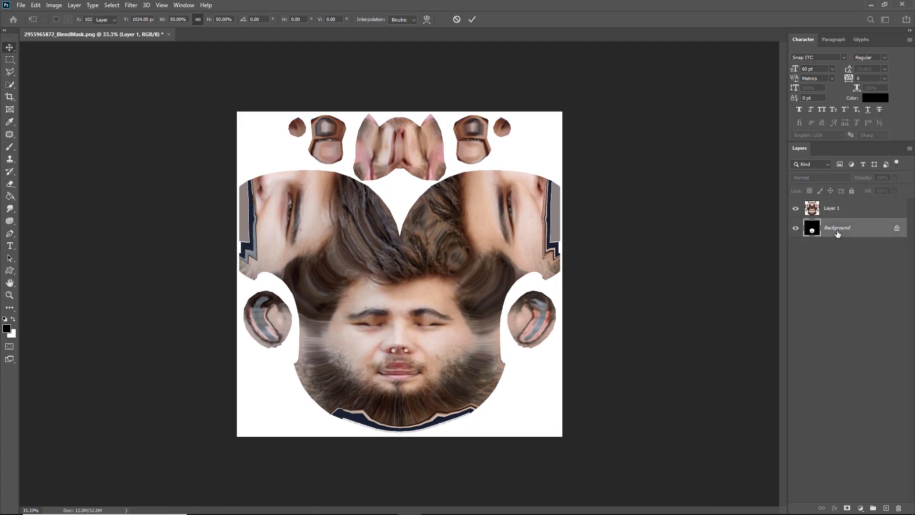
right_click(839, 234)
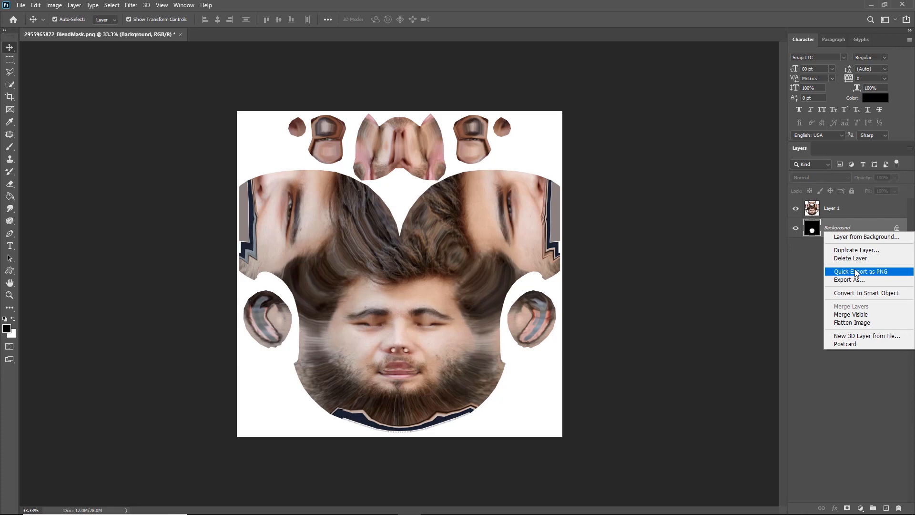
left_click(859, 238)
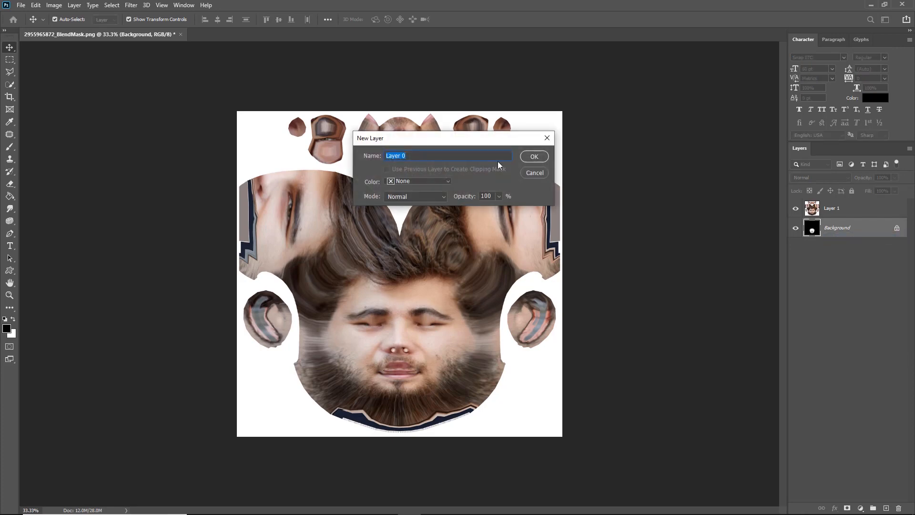
left_click(534, 156)
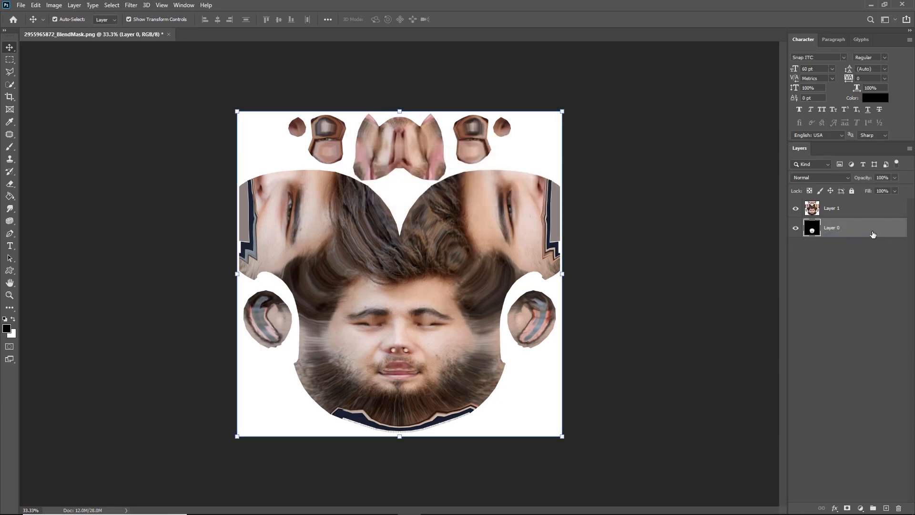
left_click_drag(843, 232, 844, 203)
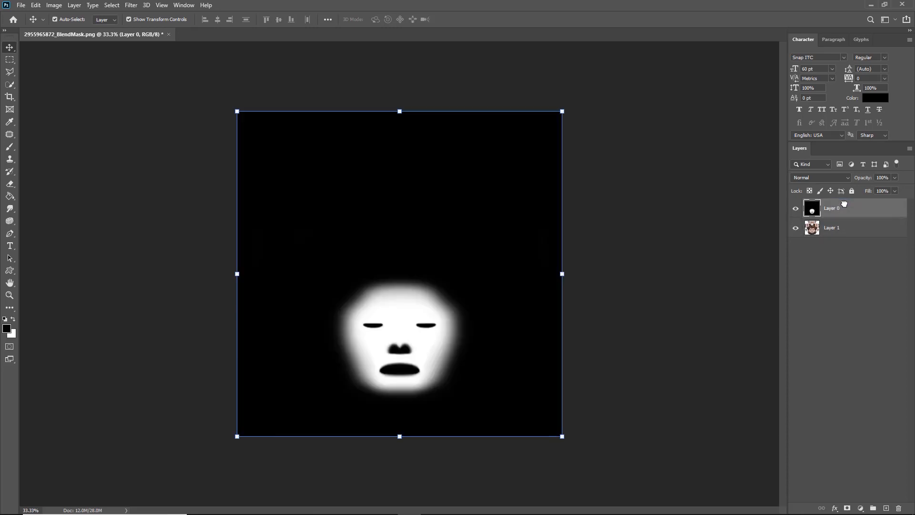
Set the mask layer to Multiply at 65% opacity and check the mask with the photo layer hidden briefly.
left_click(845, 177)
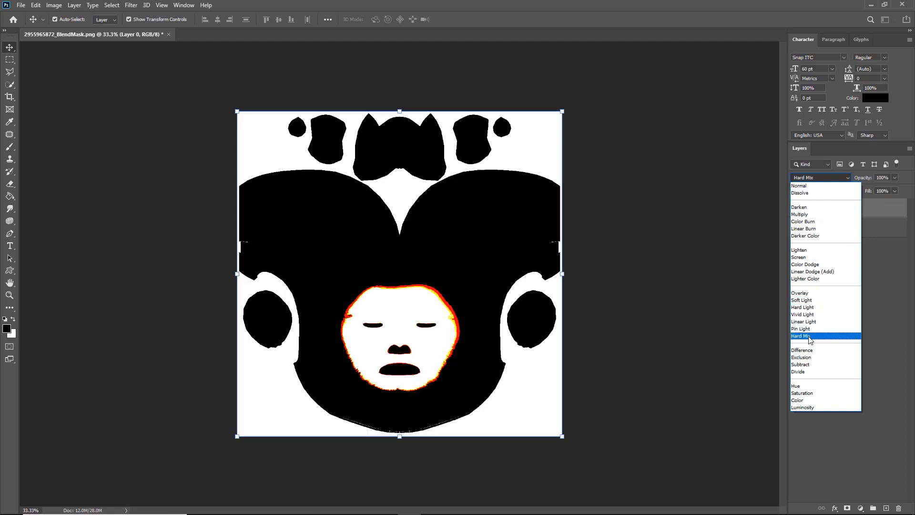
left_click(810, 214)
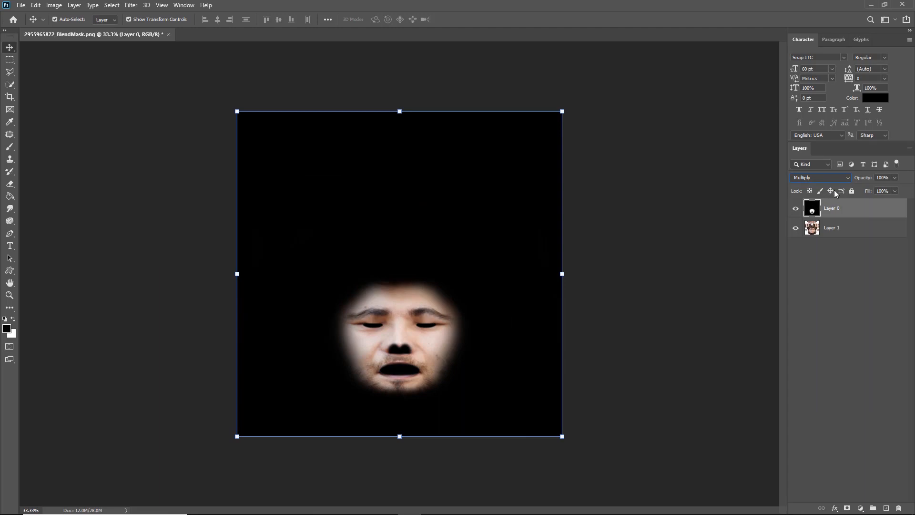
left_click(895, 178)
mouse_move(867, 190)
left_mouse_down()
mouse_move(860, 191)
mouse_move(881, 190)
left_mouse_up()
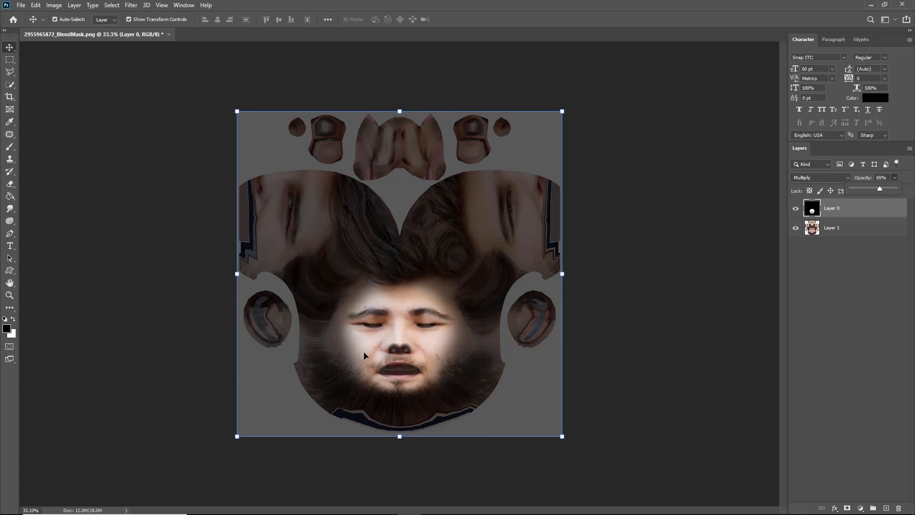
left_click(796, 230)
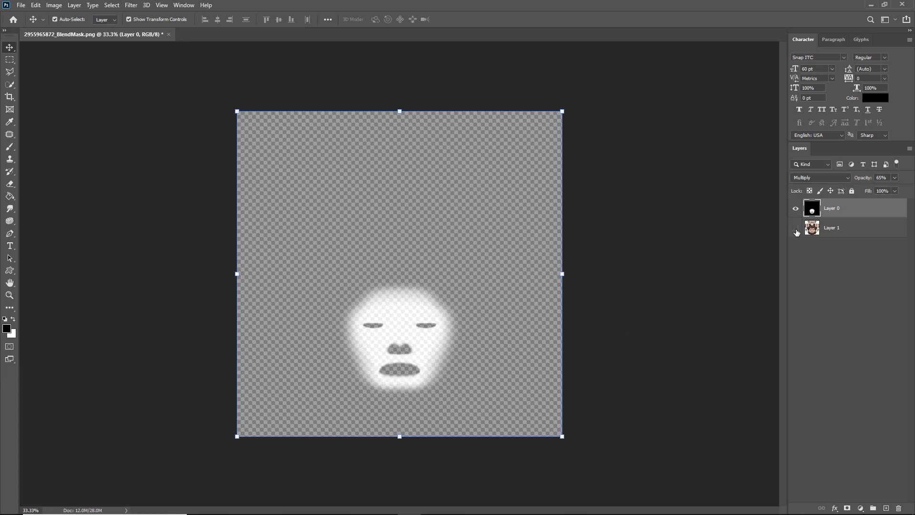
left_click(795, 229)
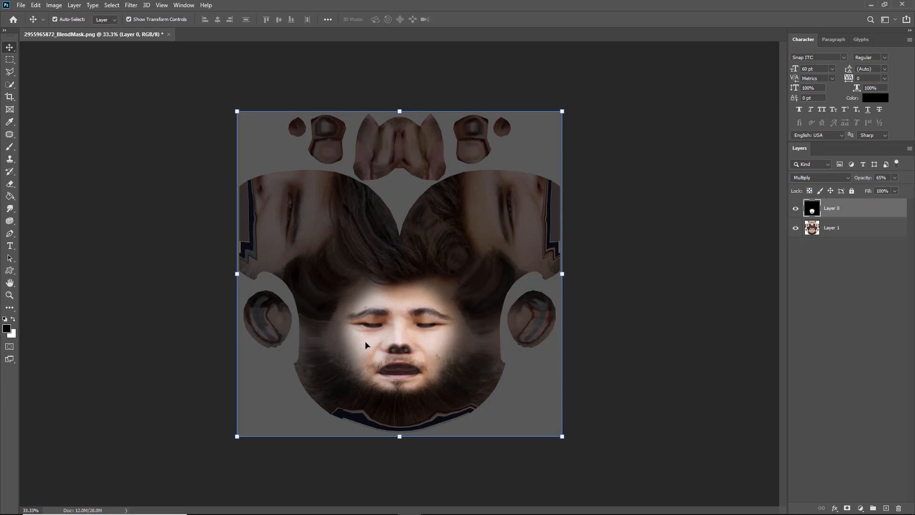
Paint white with the Brush on the mask layer over the cheeks, jaw and beard area.
left_click(13, 318)
left_click(11, 149)
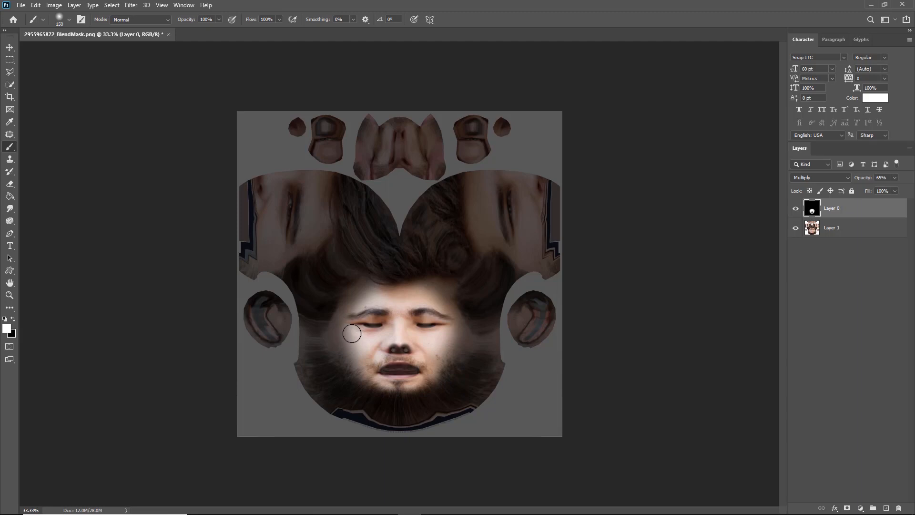
mouse_move(352, 331)
left_mouse_down()
mouse_move(326, 348)
mouse_move(319, 374)
mouse_move(371, 409)
mouse_move(406, 414)
mouse_move(468, 399)
mouse_move(488, 377)
mouse_move(490, 334)
mouse_move(457, 333)
mouse_move(467, 347)
mouse_move(453, 389)
mouse_move(454, 333)
mouse_move(479, 348)
mouse_move(451, 383)
mouse_move(439, 381)
mouse_move(441, 360)
mouse_move(420, 382)
mouse_move(429, 394)
mouse_move(367, 390)
mouse_move(332, 360)
mouse_move(359, 347)
mouse_move(355, 380)
mouse_move(339, 387)
mouse_move(358, 390)
left_mouse_up()
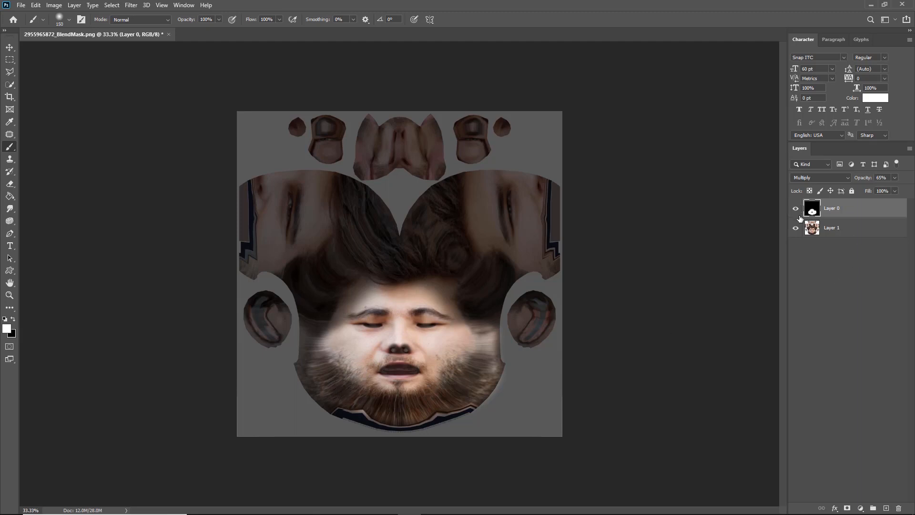
Lower the mask layer's opacity to 37% and touch up the cheek and beard edges with white.
left_click(897, 180)
left_click_drag(892, 189, 910, 195)
left_click_drag(910, 194, 880, 192)
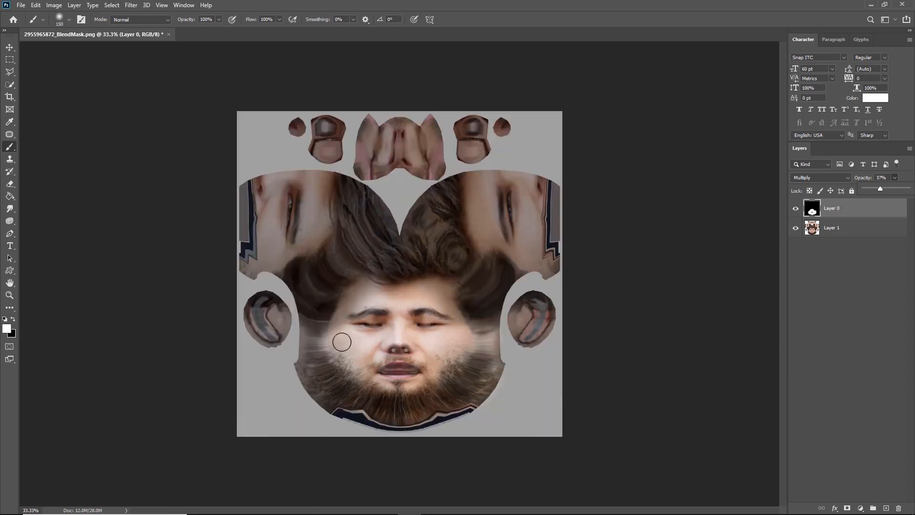
mouse_move(338, 336)
left_mouse_down()
mouse_move(311, 334)
mouse_move(319, 377)
mouse_move(332, 379)
left_mouse_up()
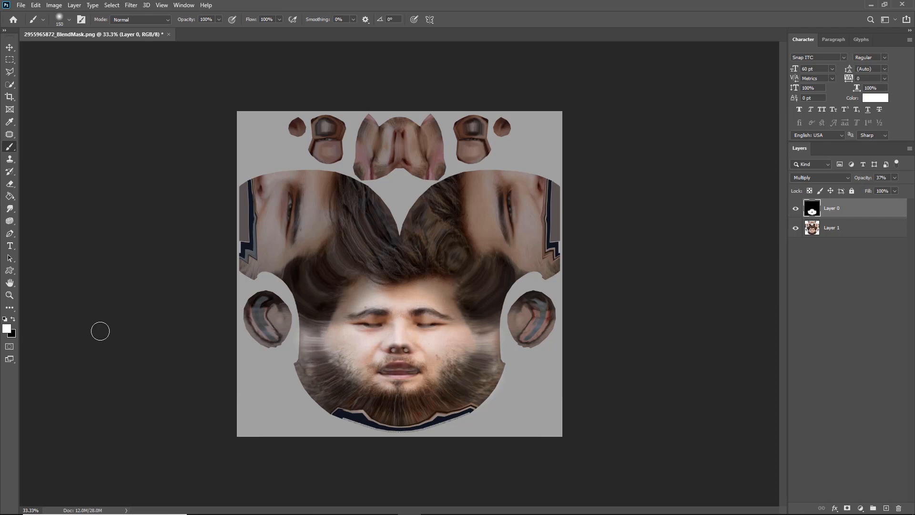
Paint black on the mask along the forehead hairline and check the mask with the photo layer hidden briefly.
left_click(13, 320)
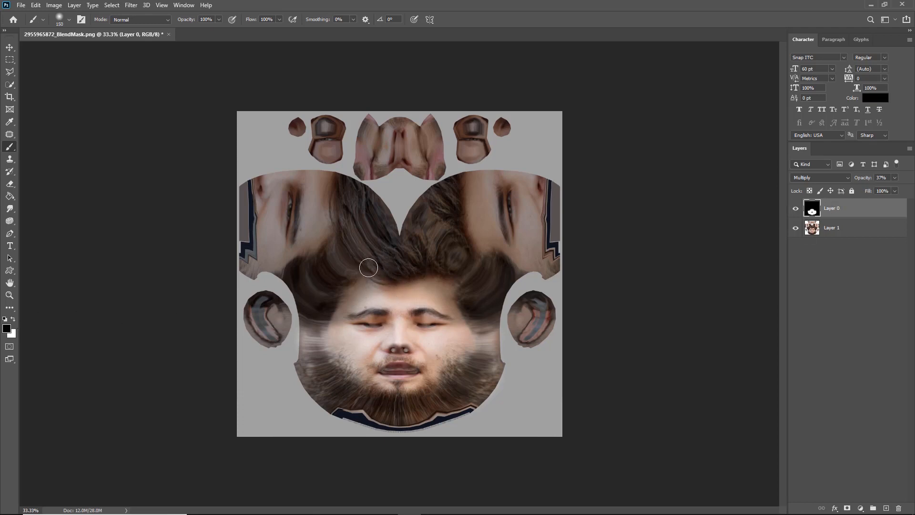
mouse_move(369, 271)
left_mouse_down()
mouse_move(405, 285)
mouse_move(426, 271)
left_mouse_up()
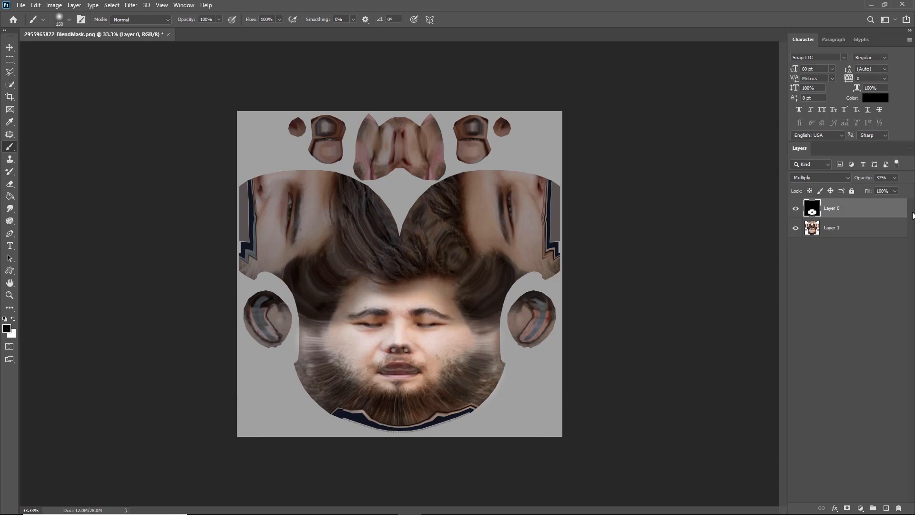
left_click(796, 229)
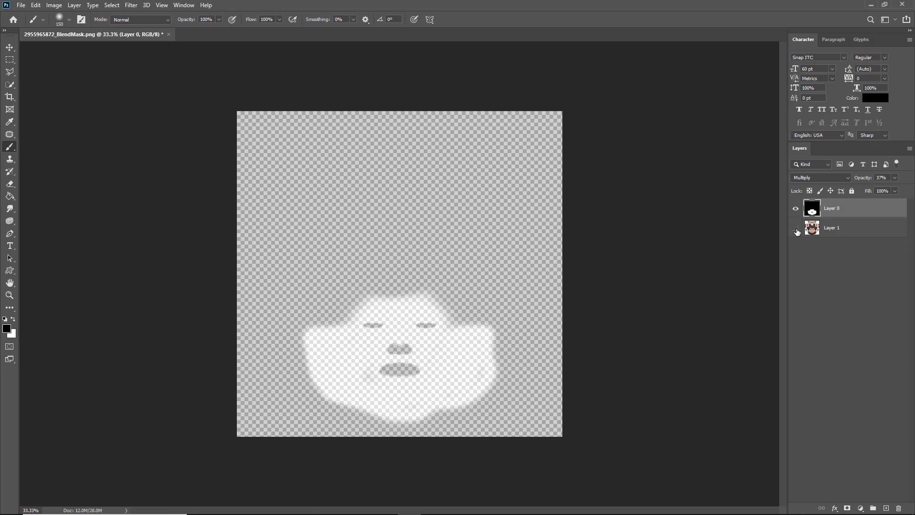
left_click(796, 228)
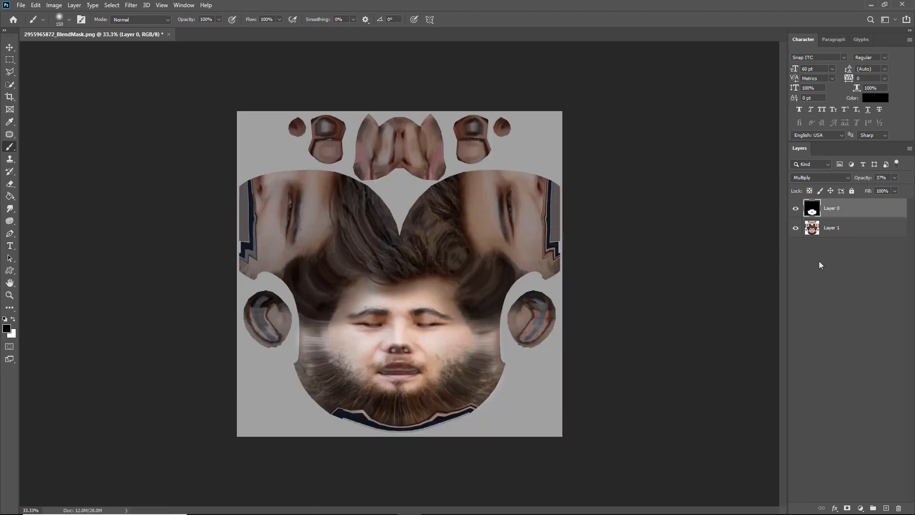
Delete the photo texture layer and set the mask layer's opacity back to 100%.
left_click(837, 230)
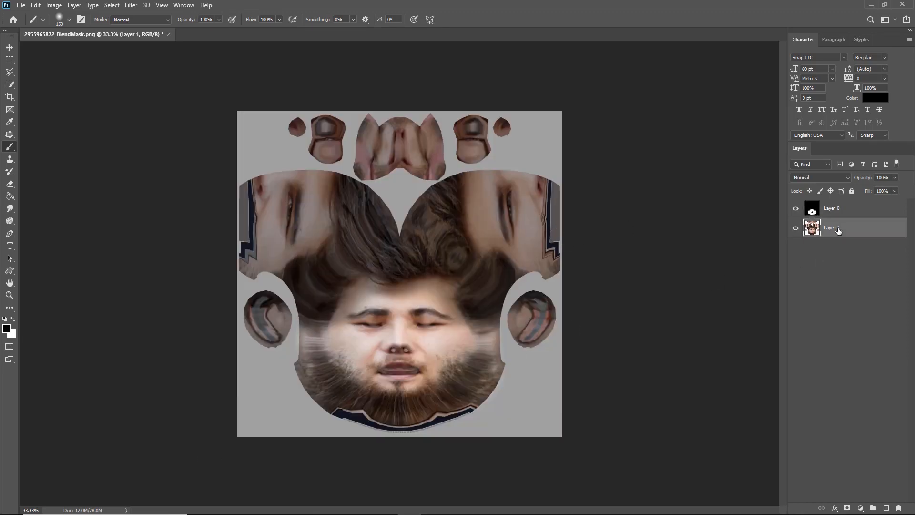
key("Delete")
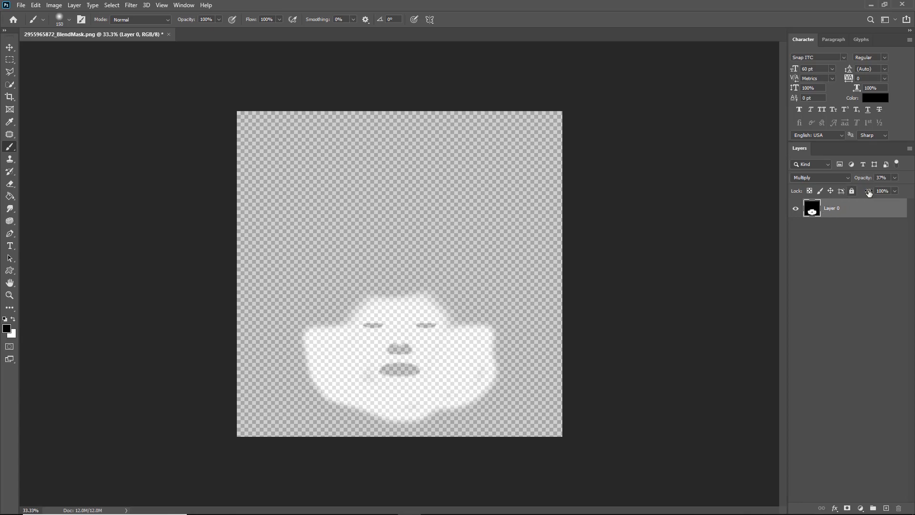
left_click(895, 177)
left_click_drag(881, 189, 913, 189)
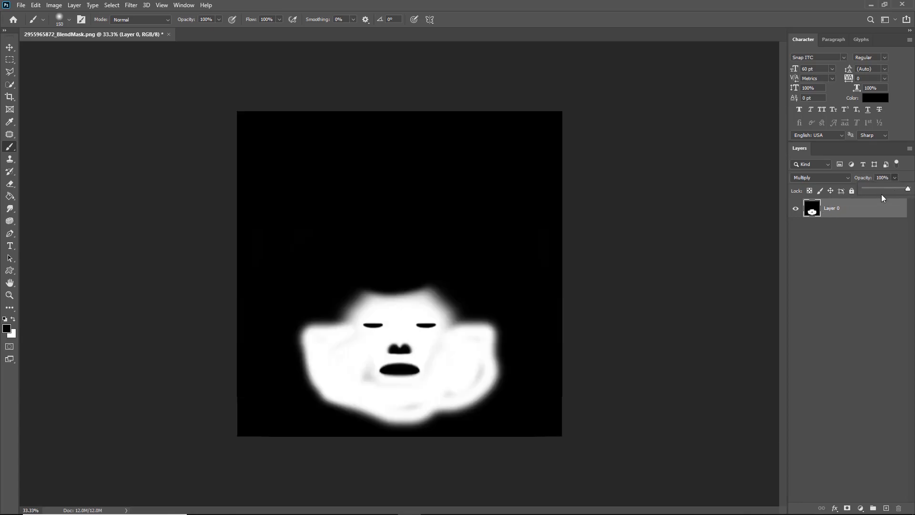
left_click(21, 6)
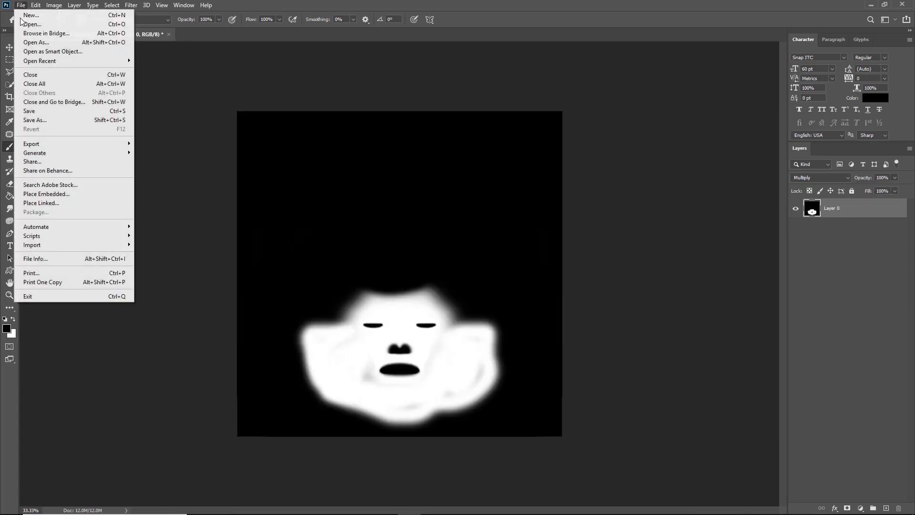
left_click(30, 111)
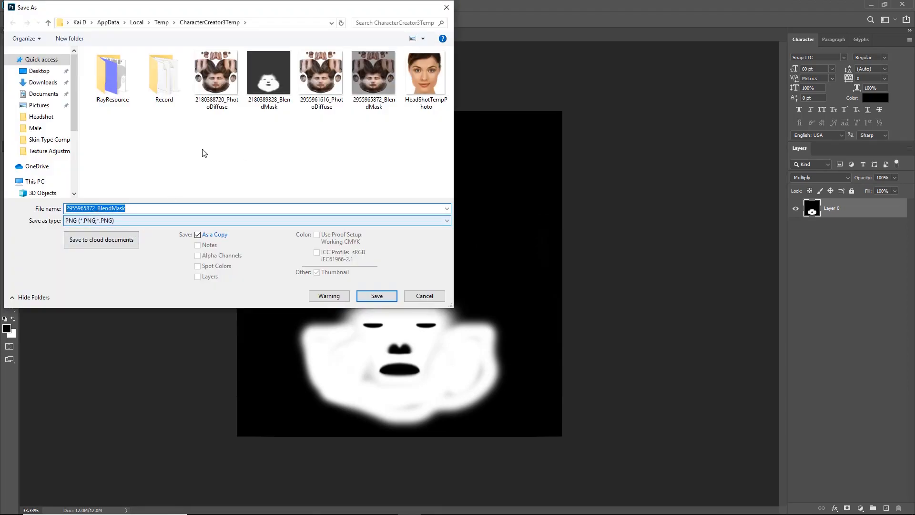
left_click(376, 296)
left_click(481, 262)
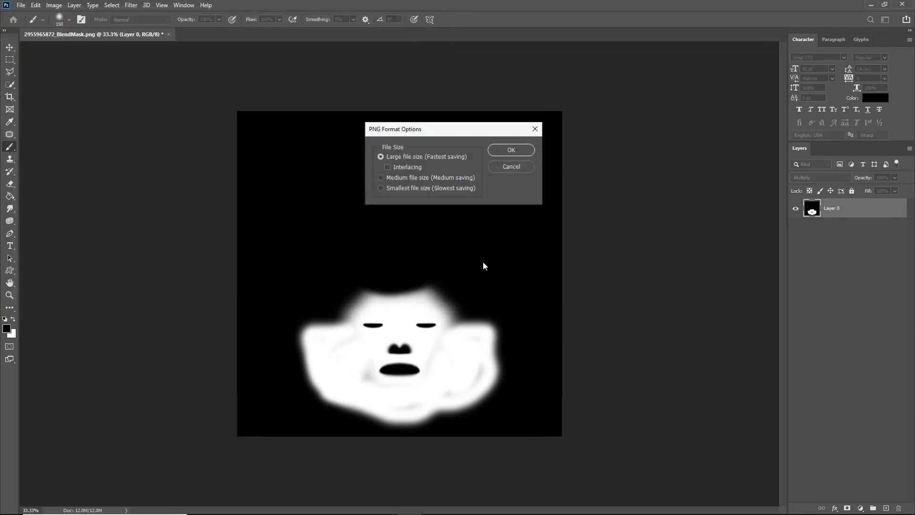
left_click(513, 148)
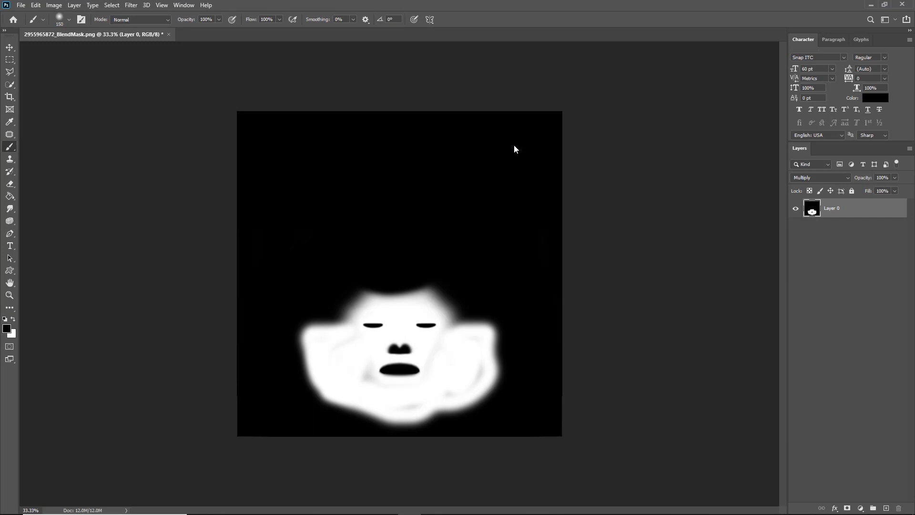
Switch back to Character Creator, update the skin texture with the edited blend mask, and inspect the beard.
key("alt+Tab")
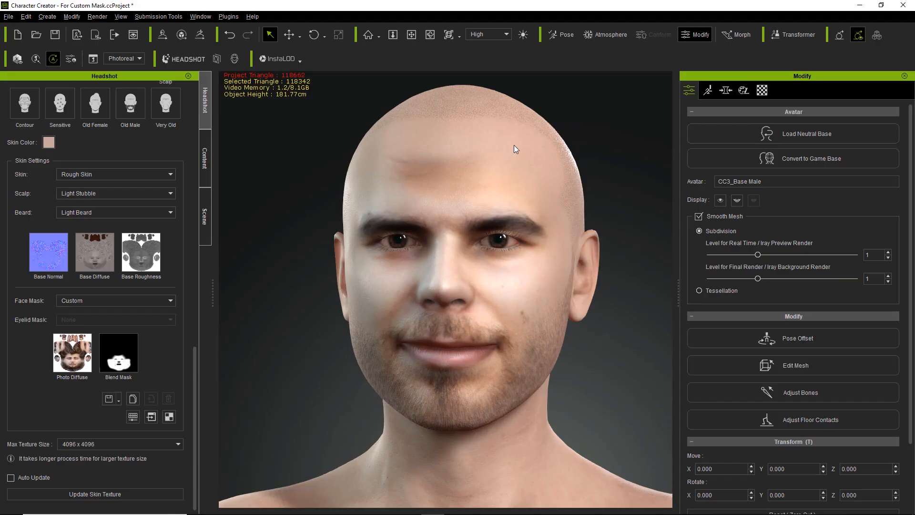
left_click(101, 496)
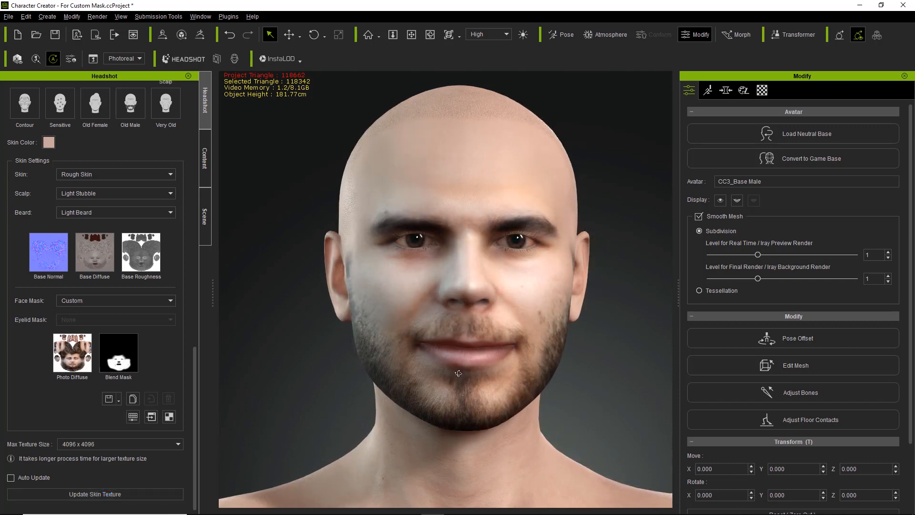
mouse_move(459, 372)
right_mouse_down()
mouse_move(453, 352)
mouse_move(445, 364)
right_mouse_up()
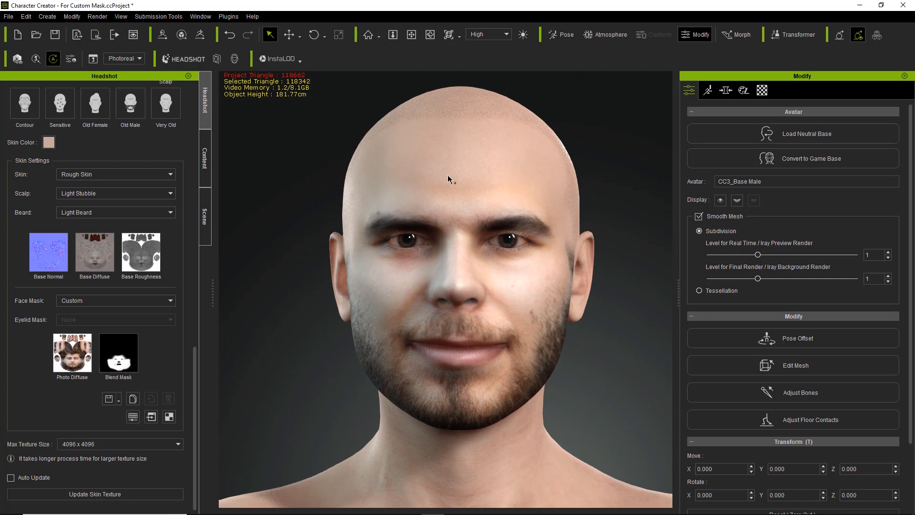
right_click_drag(444, 223, 447, 223)
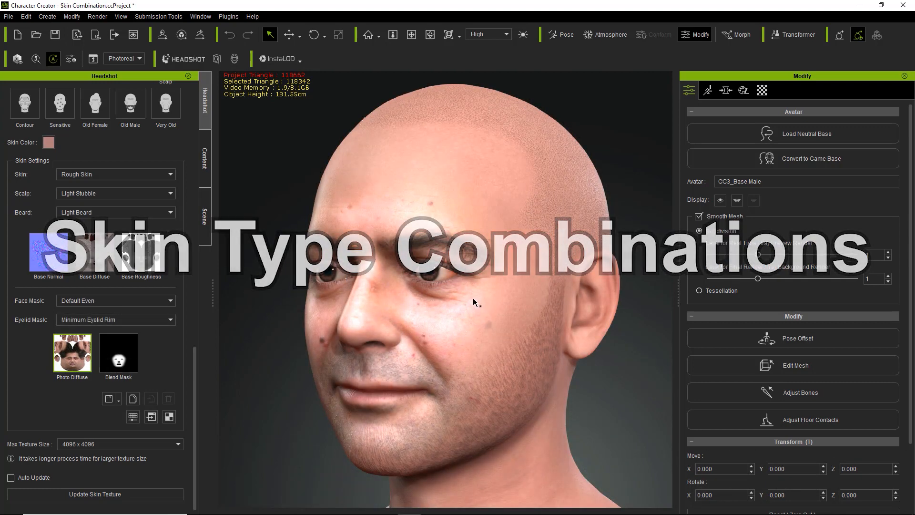
In the Skin Combination project, set the character's skin to Freckle Face Rough.
right_click_drag(419, 334, 495, 271)
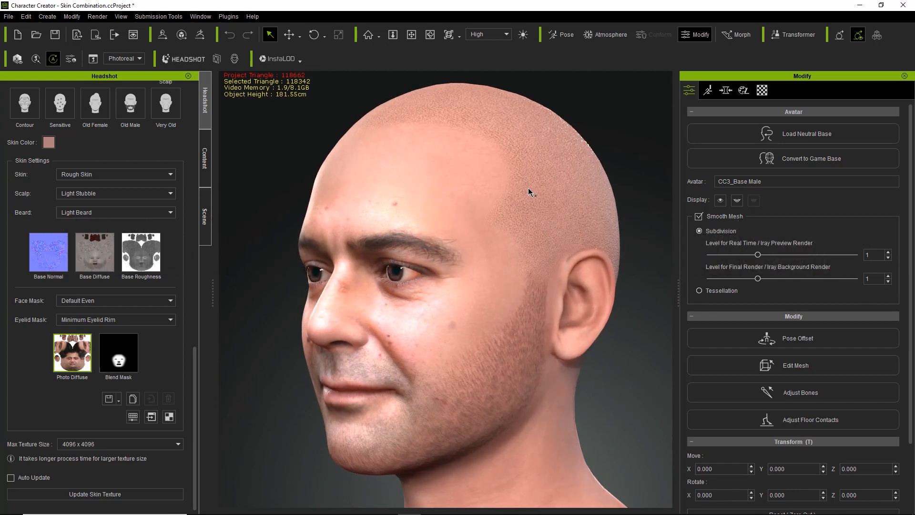
right_click_drag(380, 320, 422, 234)
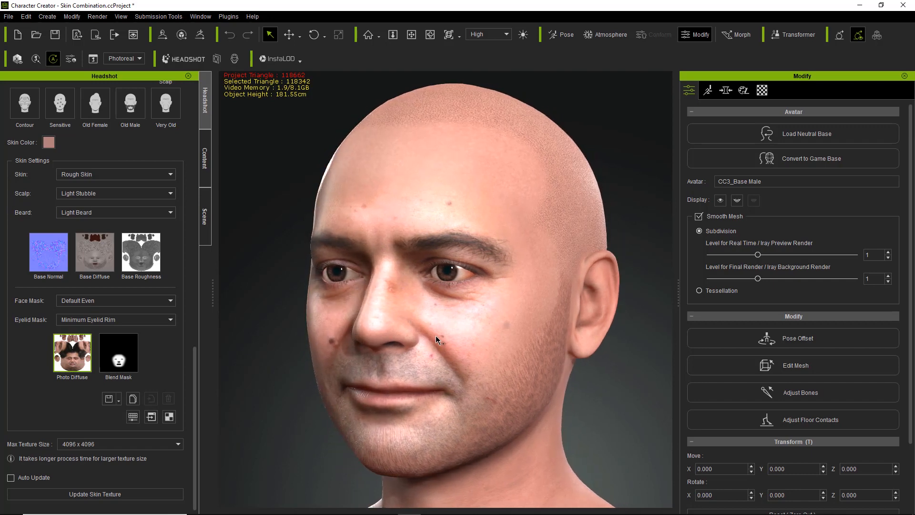
right_click_drag(522, 340, 476, 351)
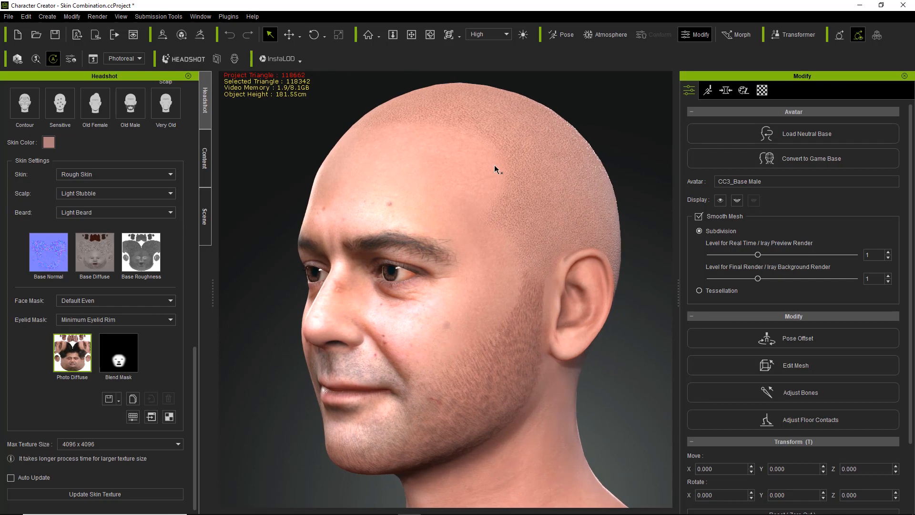
left_click(141, 172)
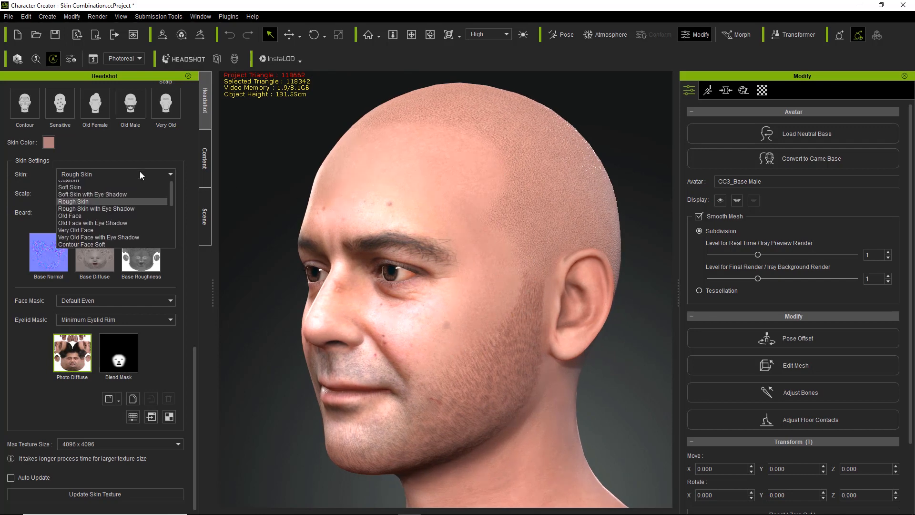
left_click_drag(170, 197, 170, 253)
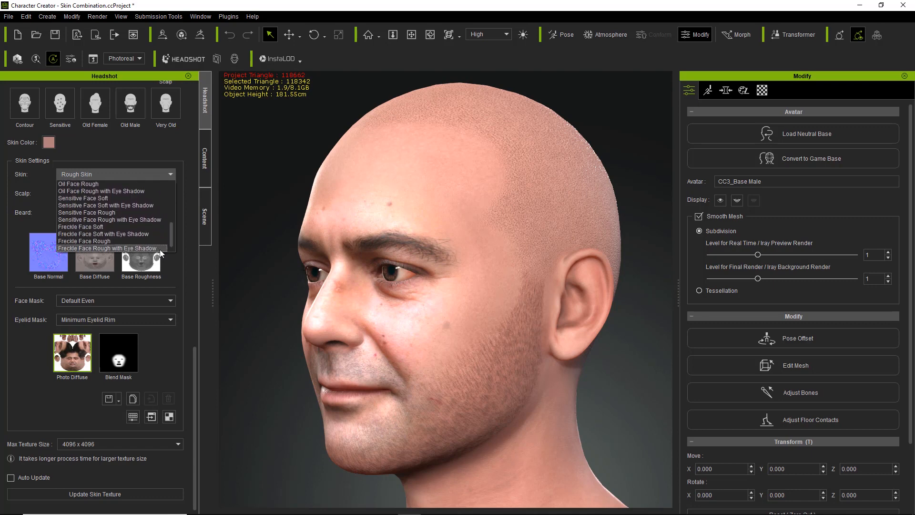
left_click(111, 242)
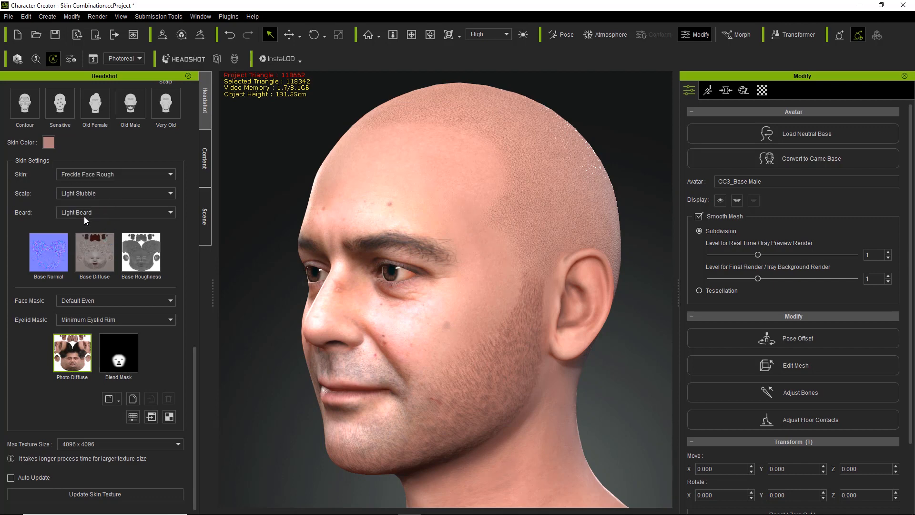
Check the source photo, set the beard to Light Stubble, and update the skin texture.
left_click_drag(192, 363, 194, 113)
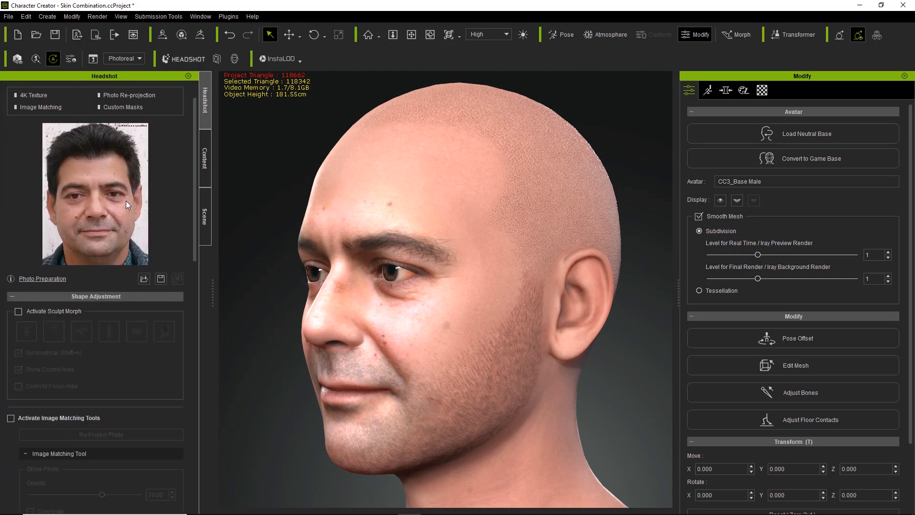
mouse_move(122, 208)
left_click_drag(195, 228, 193, 438)
left_click(98, 268)
left_click(92, 298)
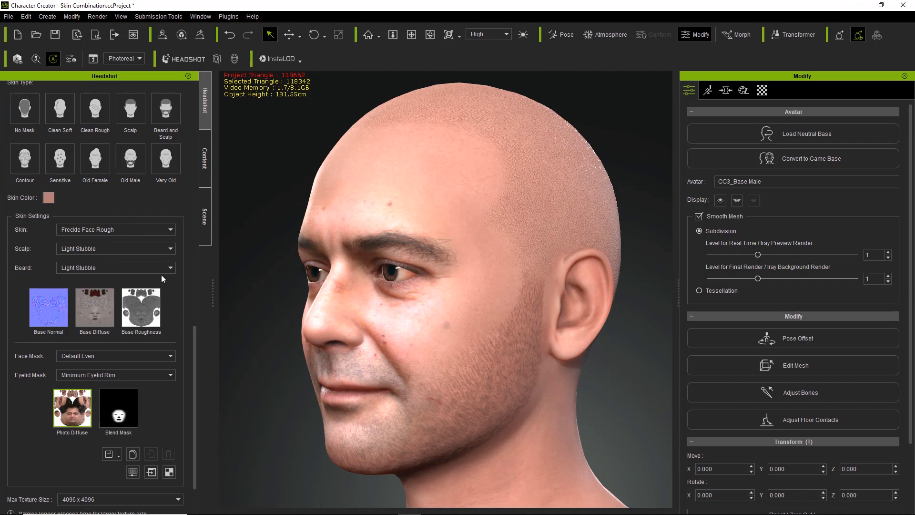
scroll(196, 364, "down", 2)
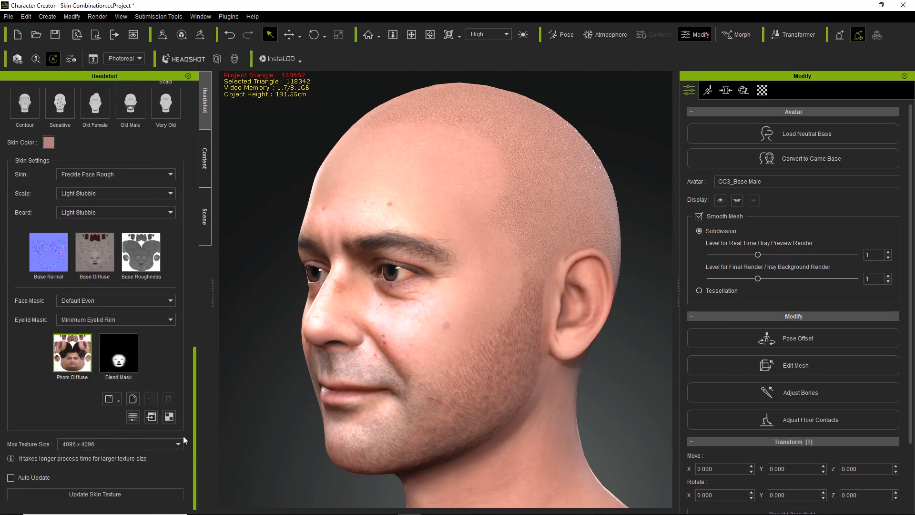
left_click(118, 495)
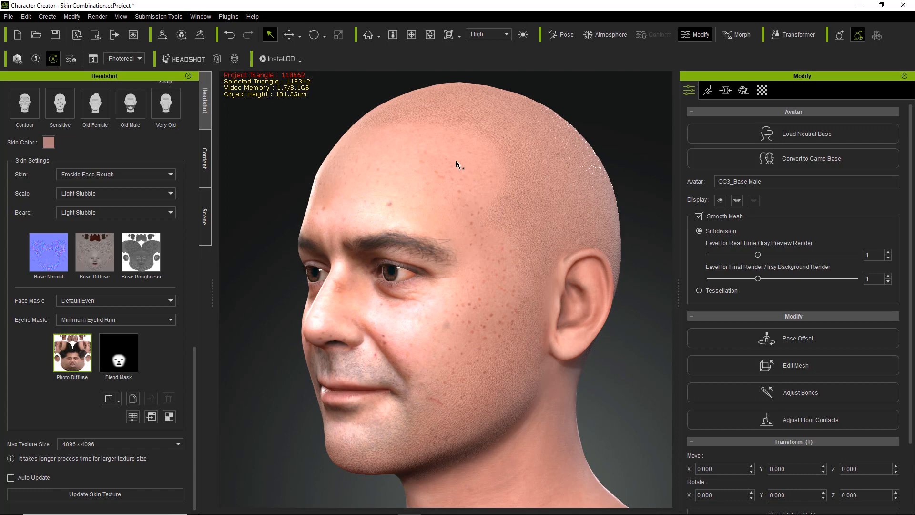
Compare the freckled head with the source photo and set the face mask to DeLight.
right_click_drag(436, 360, 569, 326)
left_click_drag(193, 408, 195, 149)
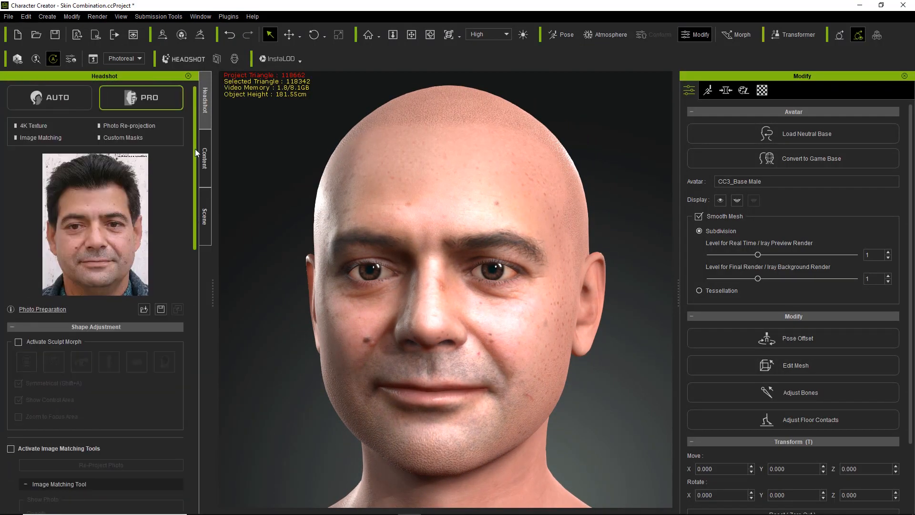
right_click_drag(511, 408, 332, 382)
left_click_drag(195, 232, 198, 493)
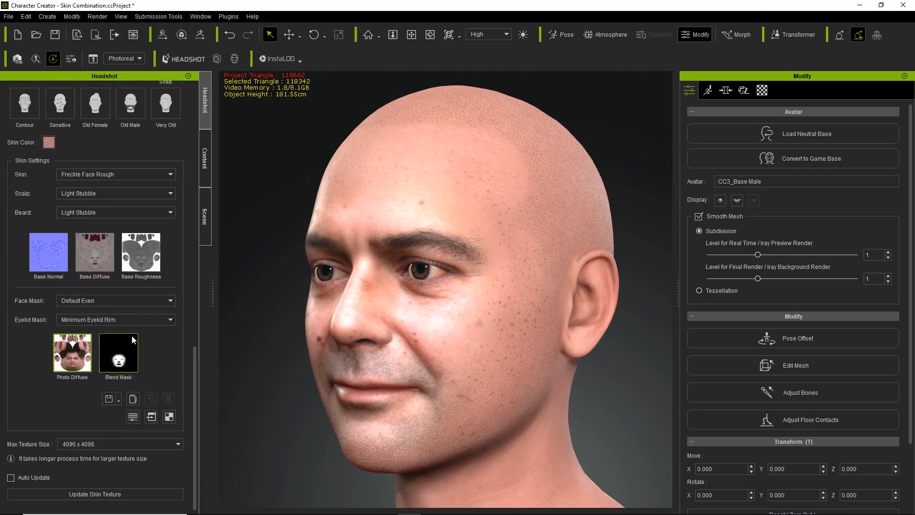
mouse_move(132, 339)
right_click_drag(369, 338, 487, 340)
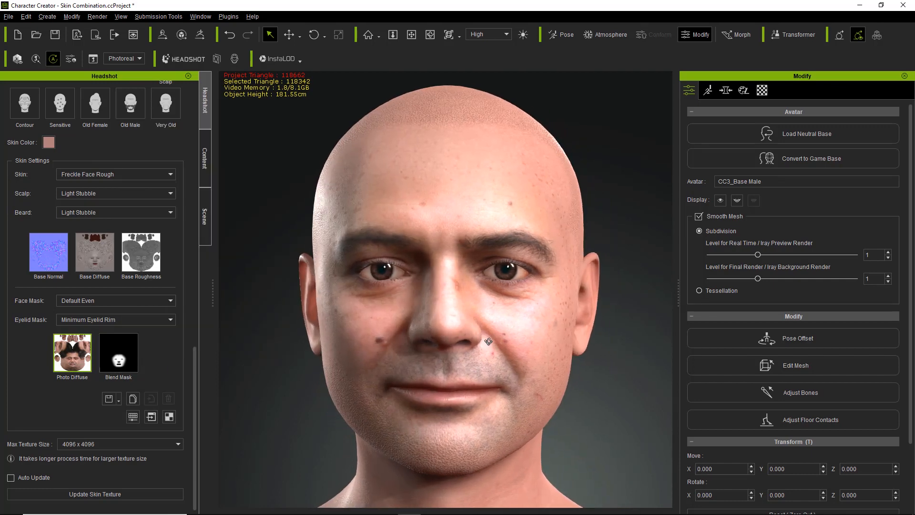
left_click(146, 299)
left_click_drag(165, 339, 170, 367)
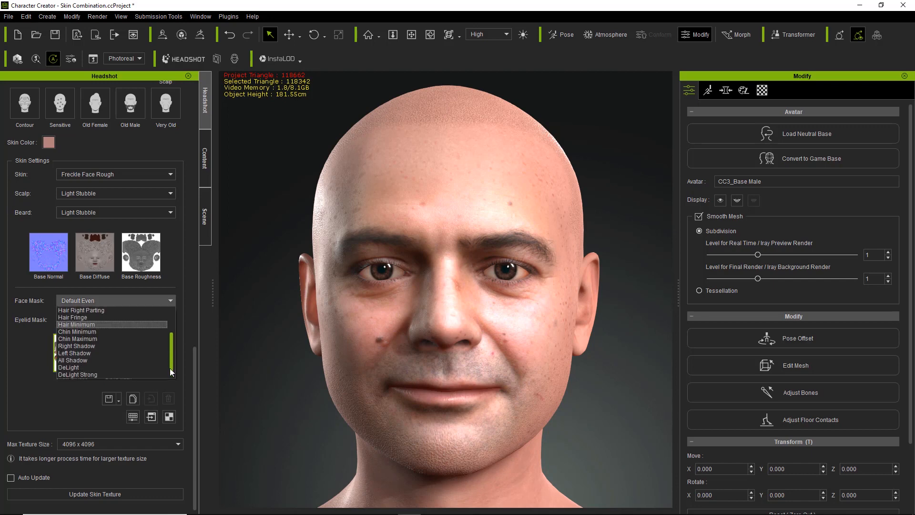
left_click(88, 368)
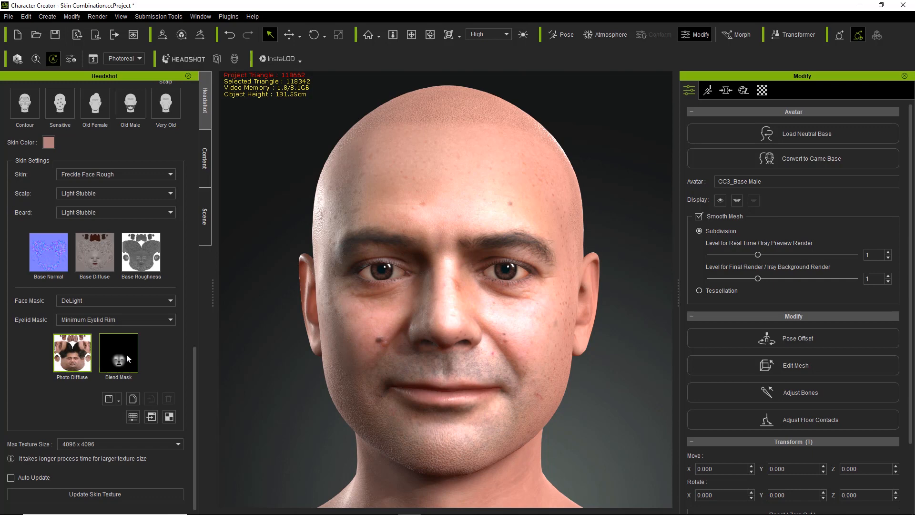
Check the eyelids by closing and reopening the eyes, and update the skin texture with the DeLight mask.
mouse_move(128, 359)
left_click_drag(193, 385, 178, 127)
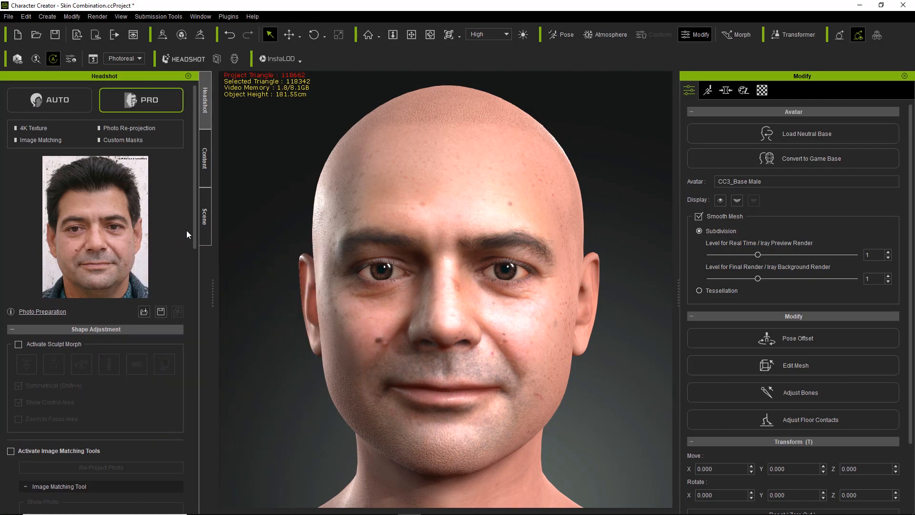
left_click_drag(194, 215, 175, 488)
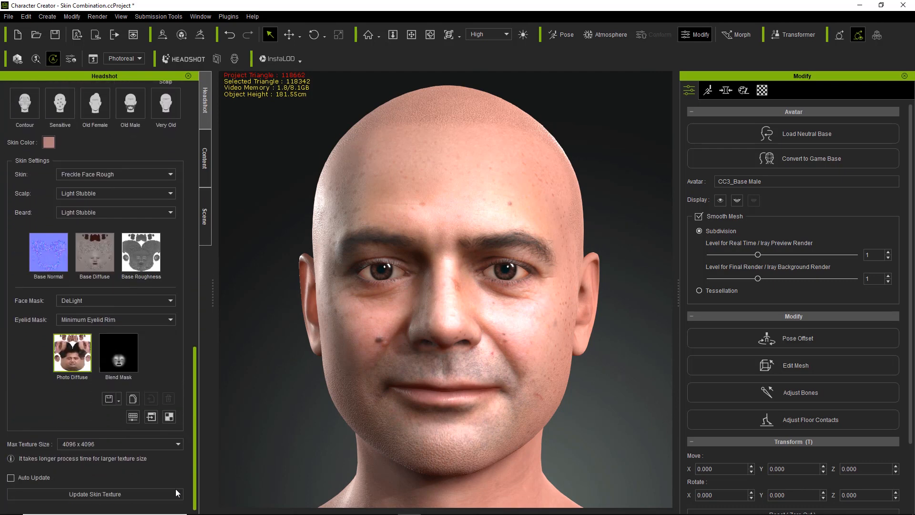
left_click(720, 201)
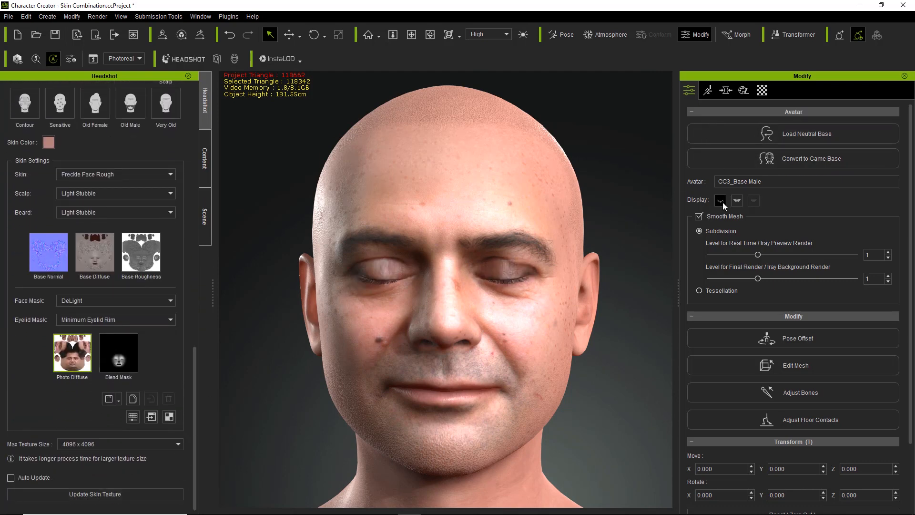
left_click(722, 202)
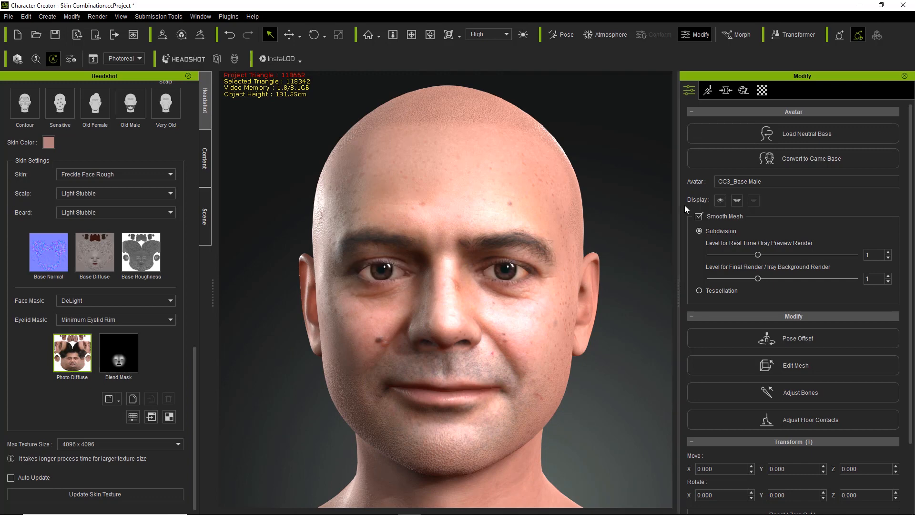
left_click(720, 201)
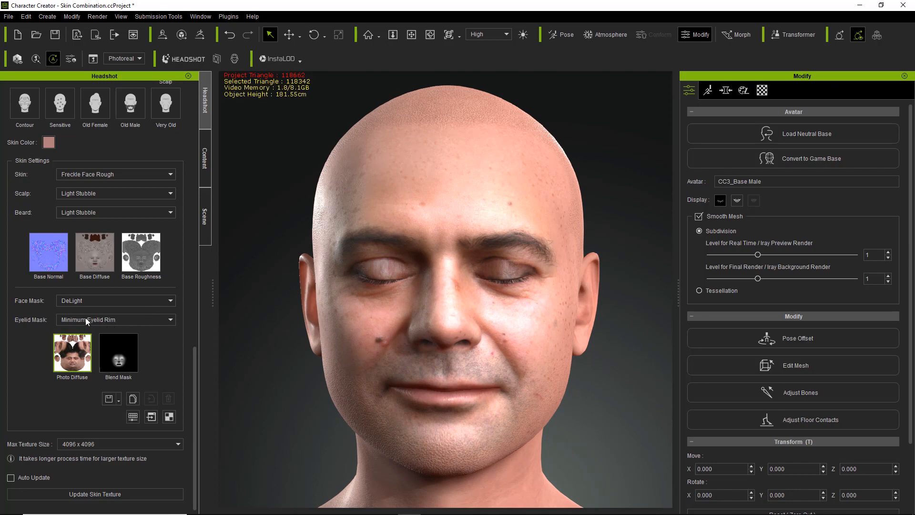
left_click(720, 201)
left_click(89, 494)
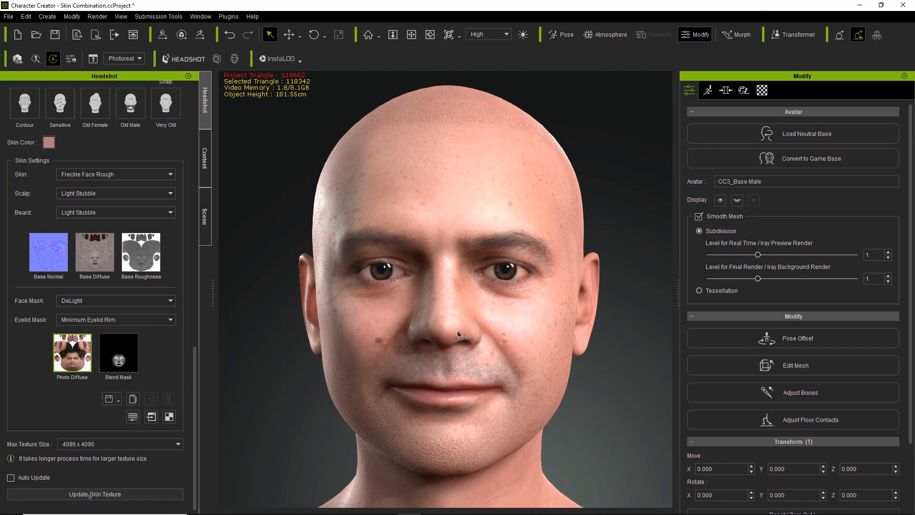
Examine the updated face from several angles and compare its skin and shading with the source photo.
right_click_drag(408, 360, 360, 354)
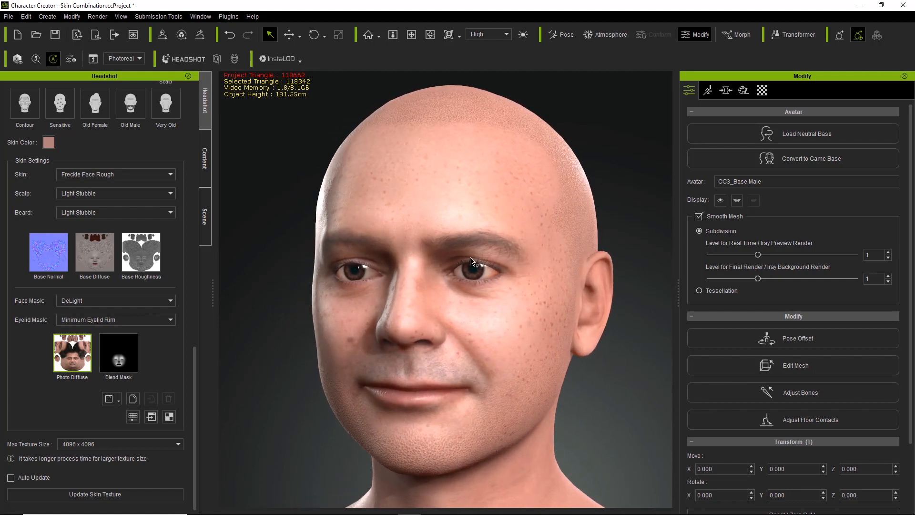
right_click_drag(394, 199, 307, 175)
right_click_drag(445, 364, 659, 358)
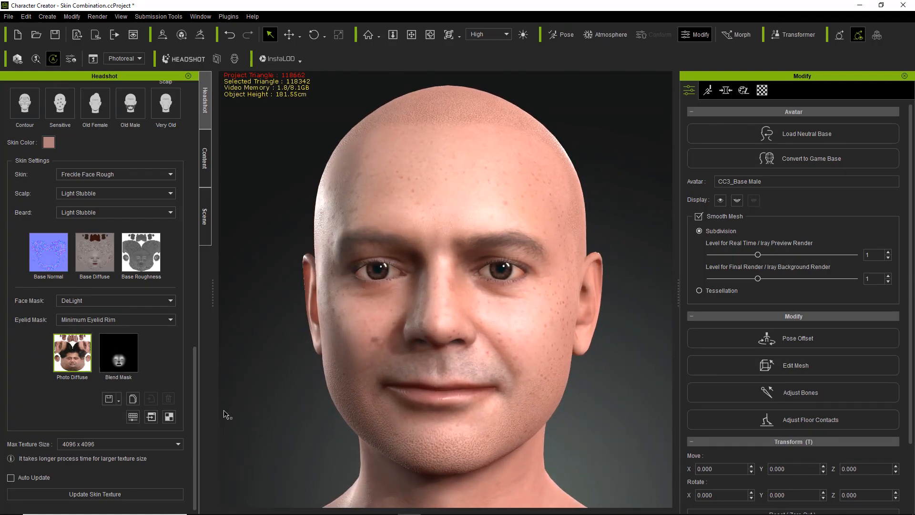
left_click_drag(194, 400, 208, 133)
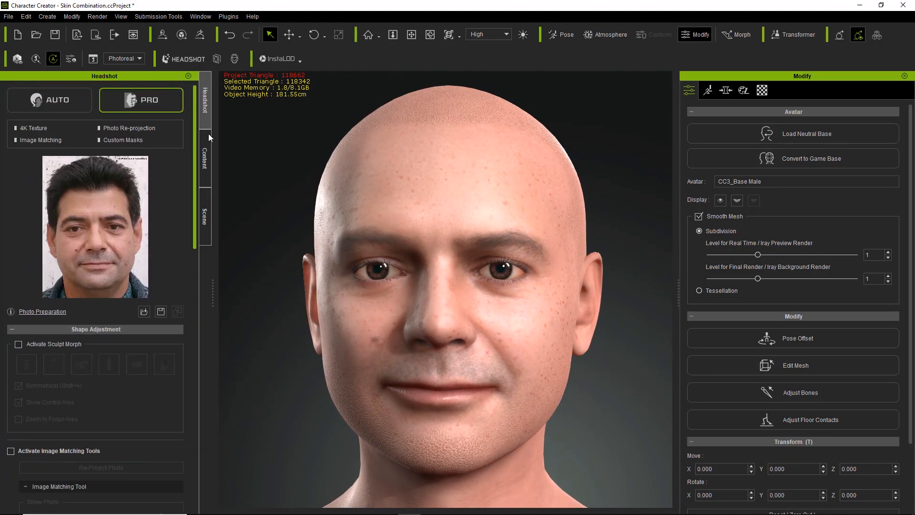
right_click_drag(437, 377, 442, 376)
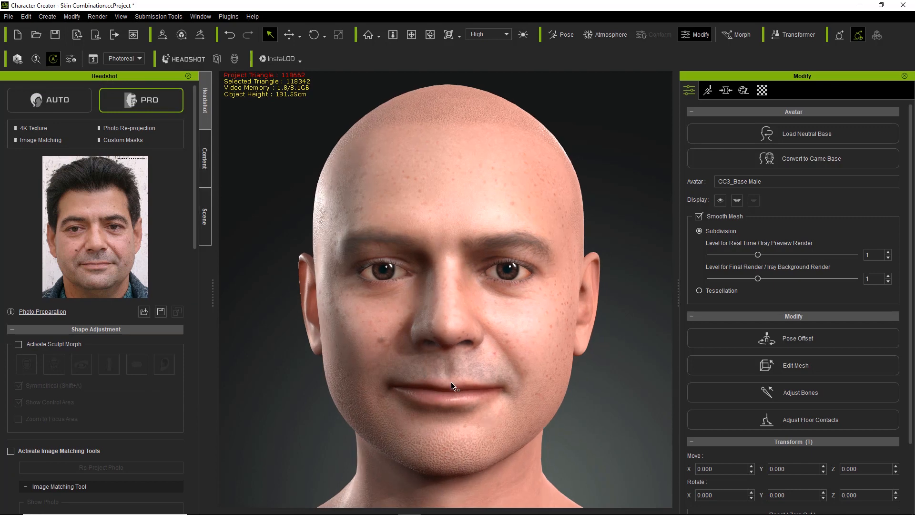